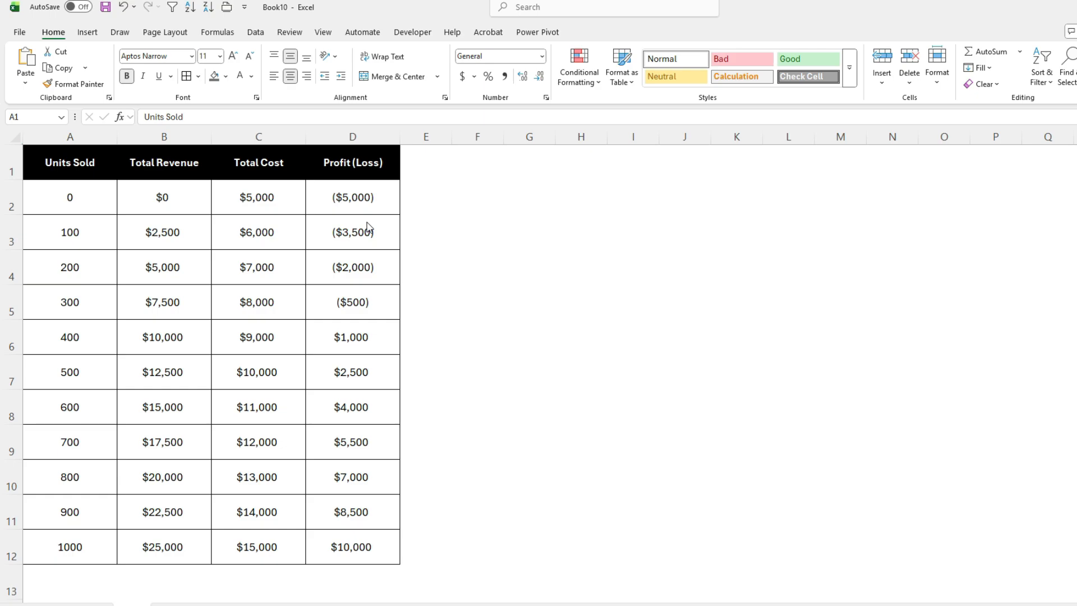
Add the header "Bottom Area" in cell E1 and fit column E to its contents.
{"action": "left_click", "coordinate": [447, 164]}
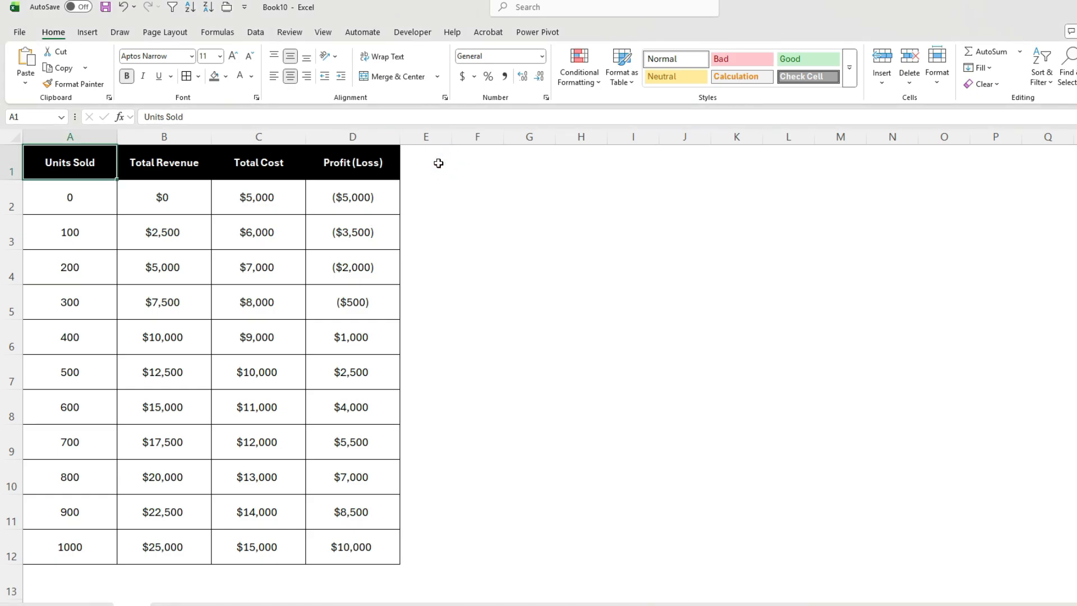
{"action": "left_click", "coordinate": [439, 163]}
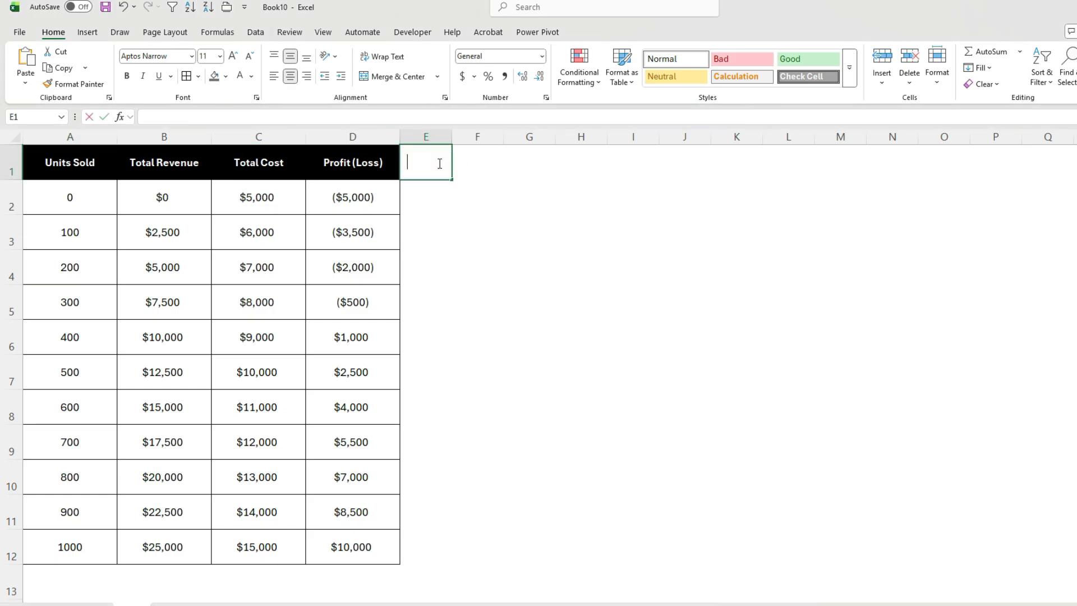
{"action": "type", "text": "Bottom Area"}
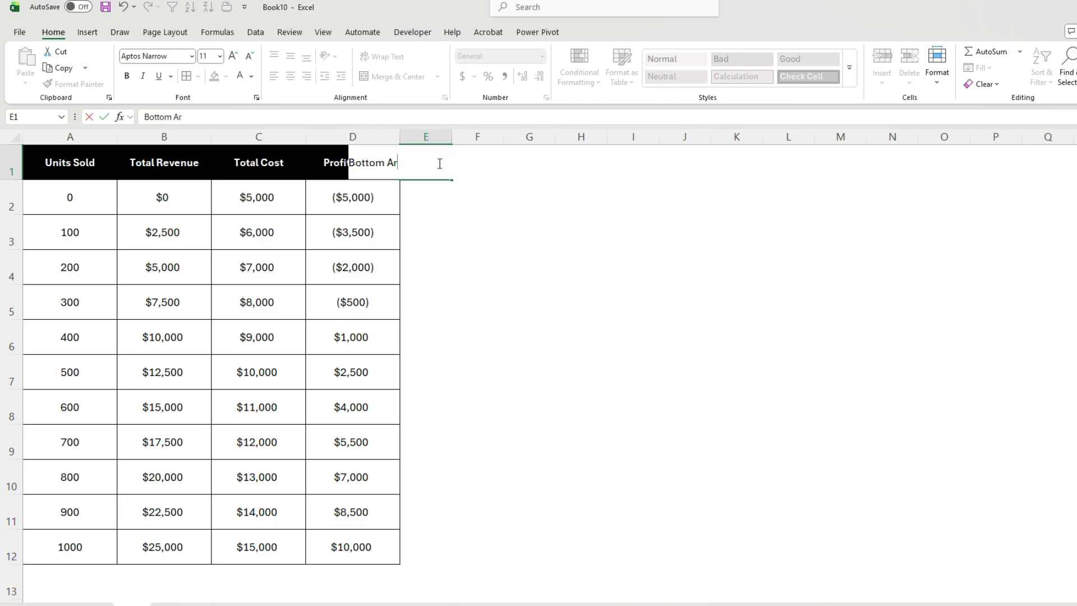
{"action": "key", "text": "Return"}
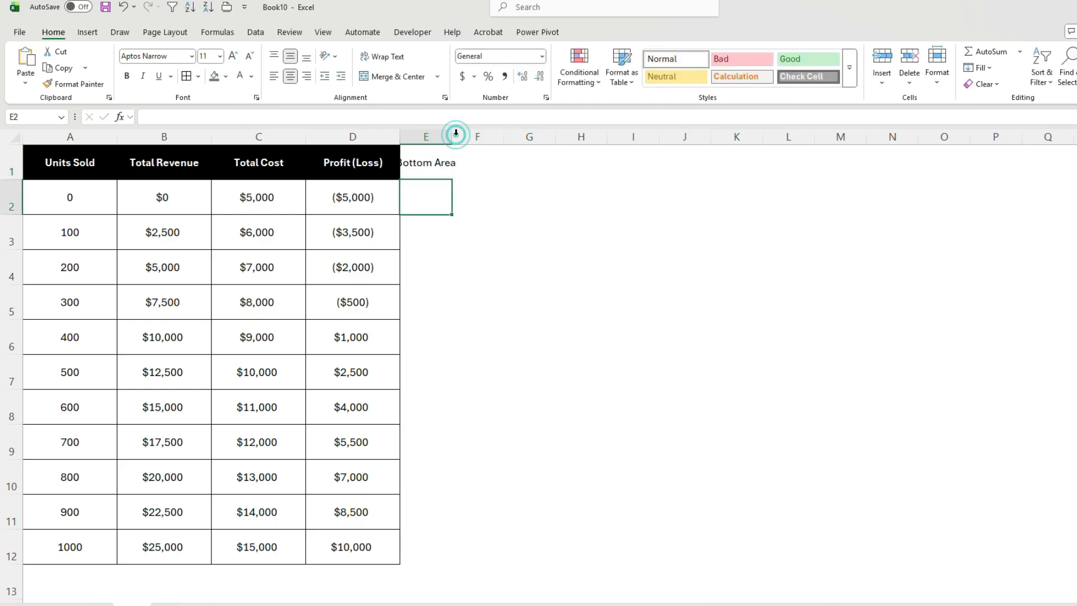
{"action": "double_click", "coordinate": [456, 136]}
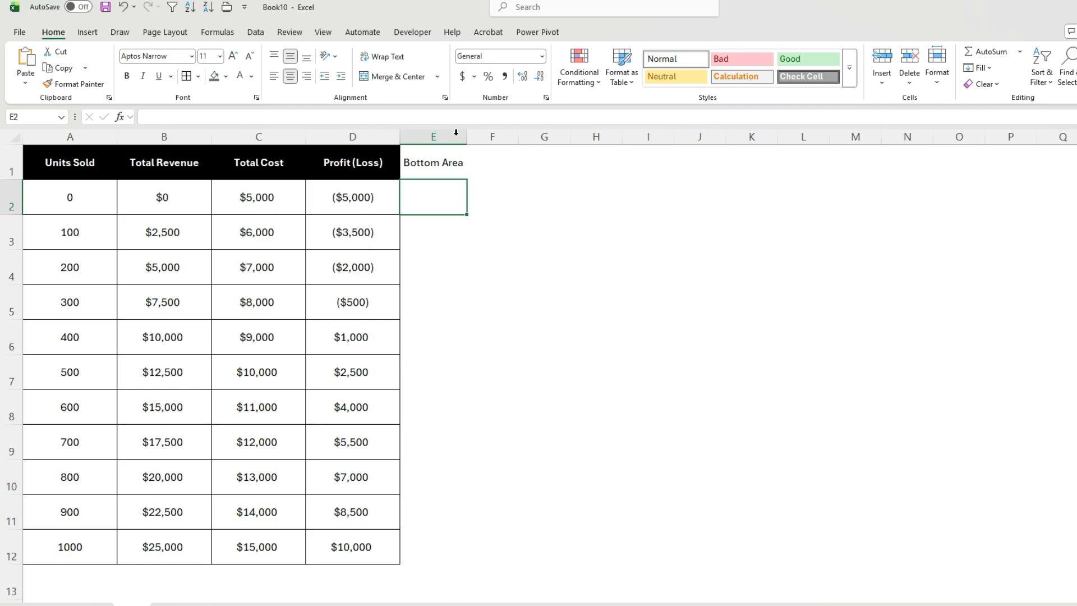
Enter =MIN(B2:C2) in cell E2 and fill the formula down the Bottom Area column to row 12.
{"action": "type", "text": "=min("}
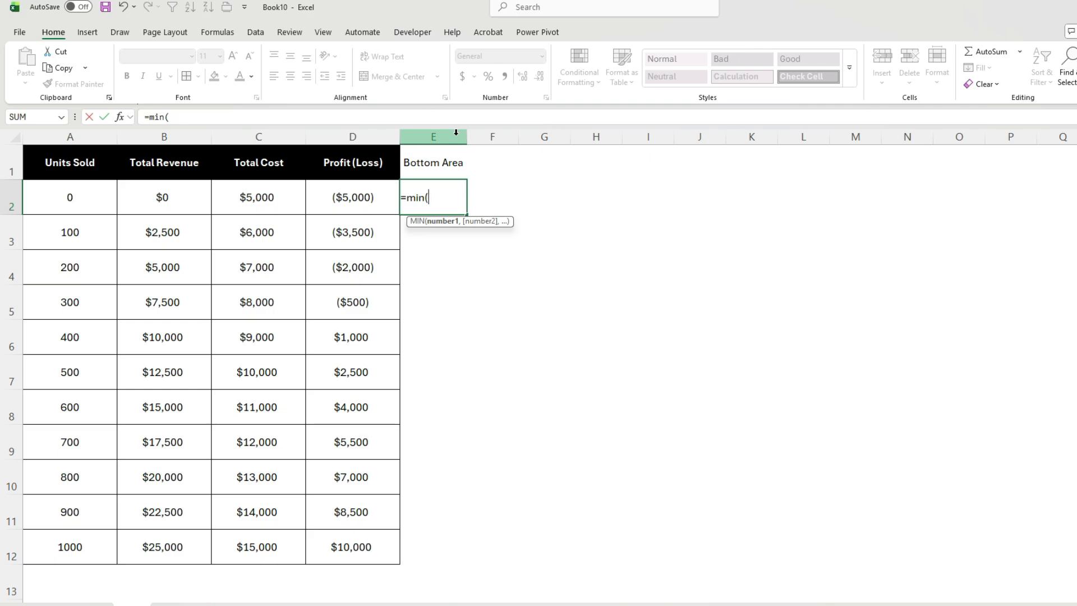
{"action": "key", "text": "Left"}
{"action": "key", "text": "Left"}
{"action": "key", "text": "Left"}
{"action": "key", "text": "shift+Right"}
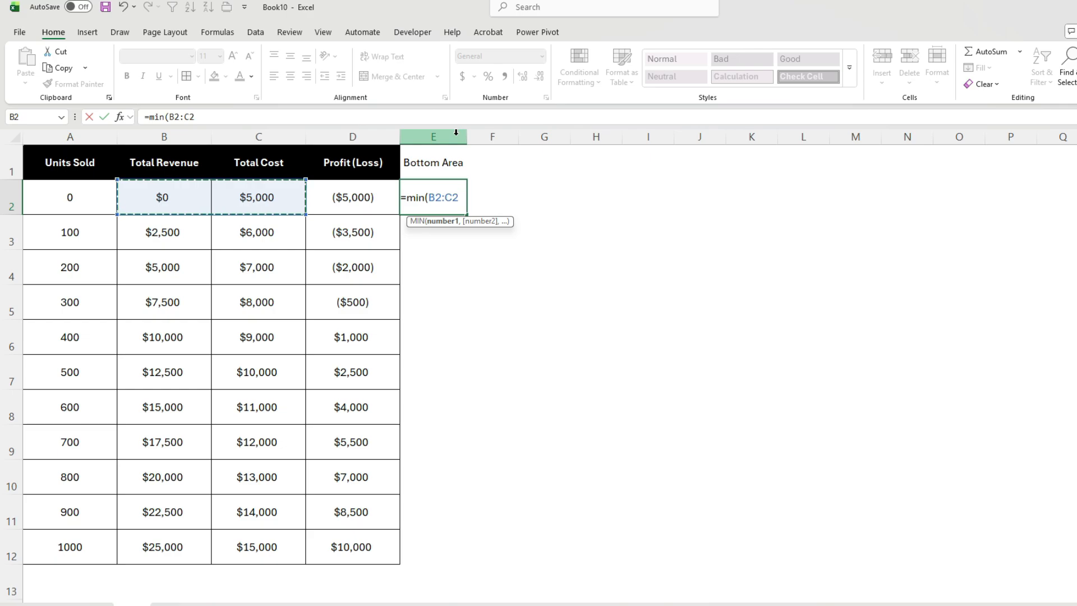
{"action": "key", "text": "Return"}
{"action": "key", "text": "Up"}
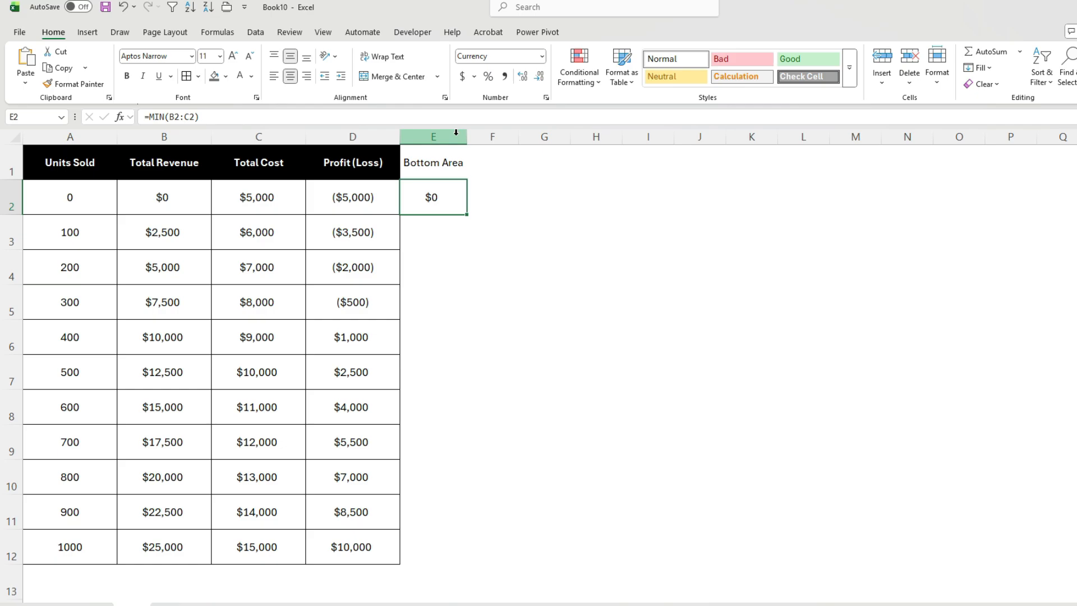
{"action": "double_click", "coordinate": [469, 215]}
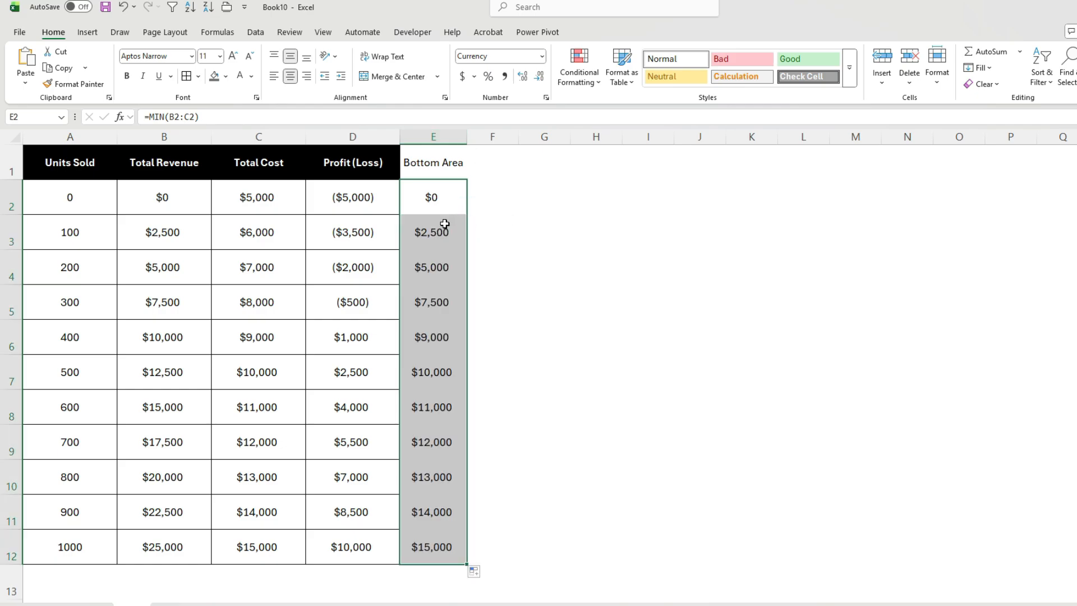
{"action": "left_click", "coordinate": [445, 228]}
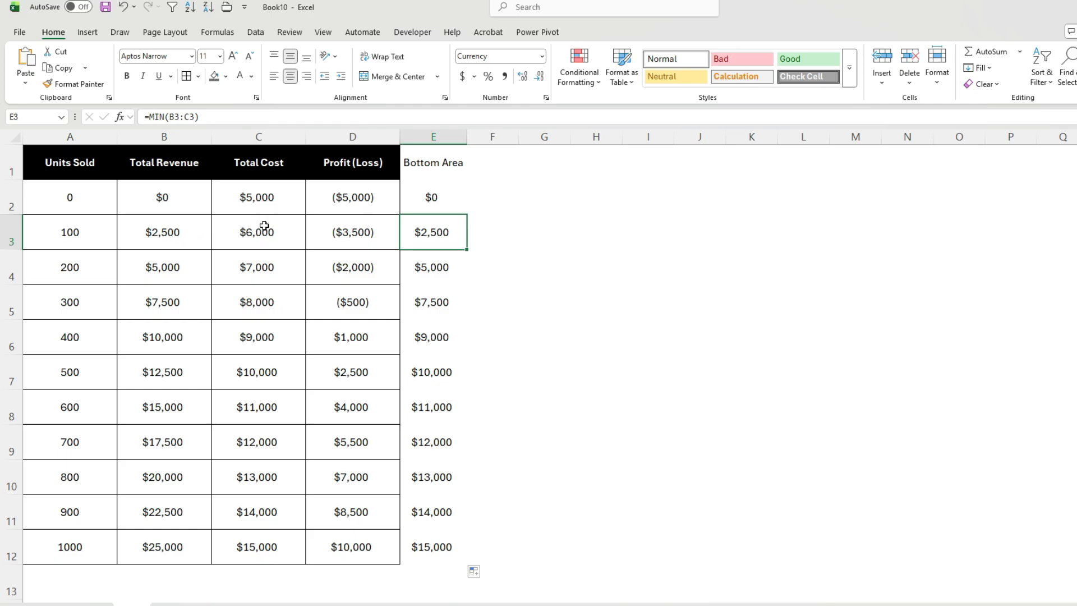
Add the headers "Loss Area" in F1 and "Profit Area" in G1 and widen both columns to fit them.
{"action": "left_click", "coordinate": [502, 164]}
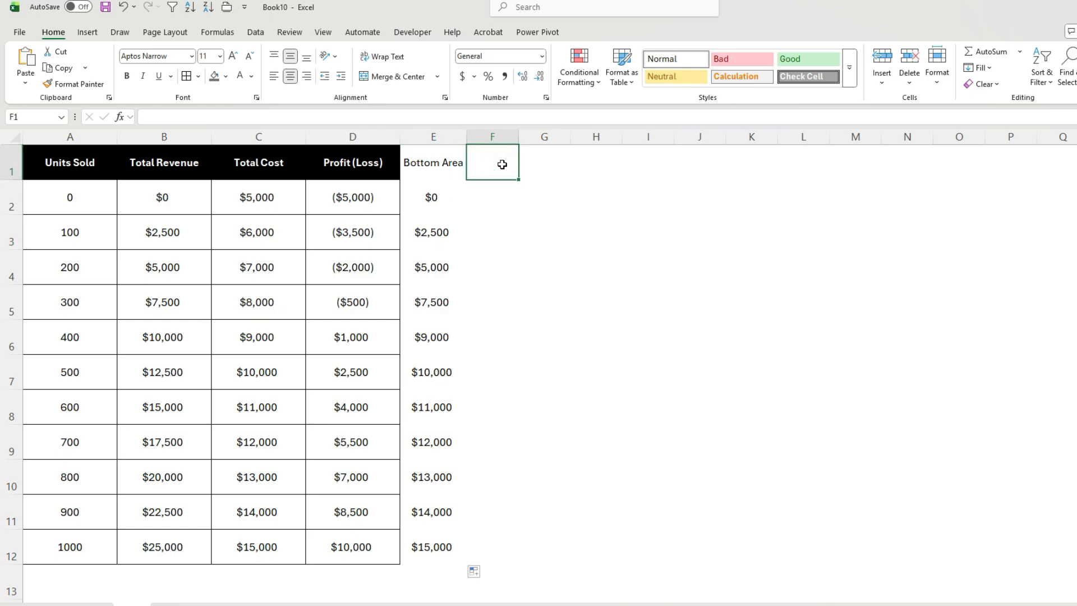
{"action": "type", "text": "Loss Area"}
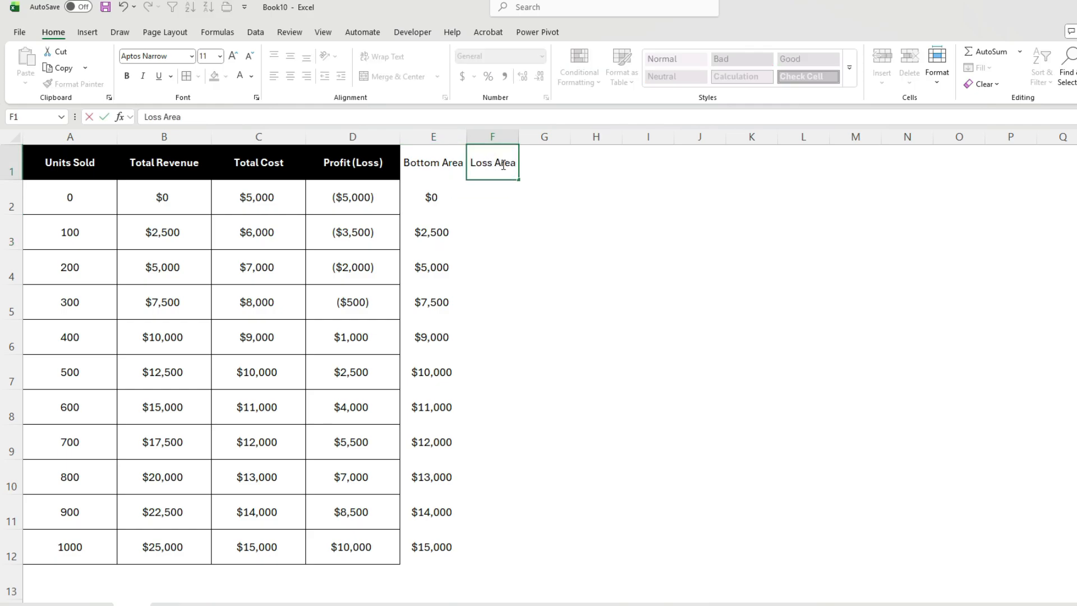
{"action": "key", "text": "Tab"}
{"action": "type", "text": "Profit Area"}
{"action": "key", "text": "Return"}
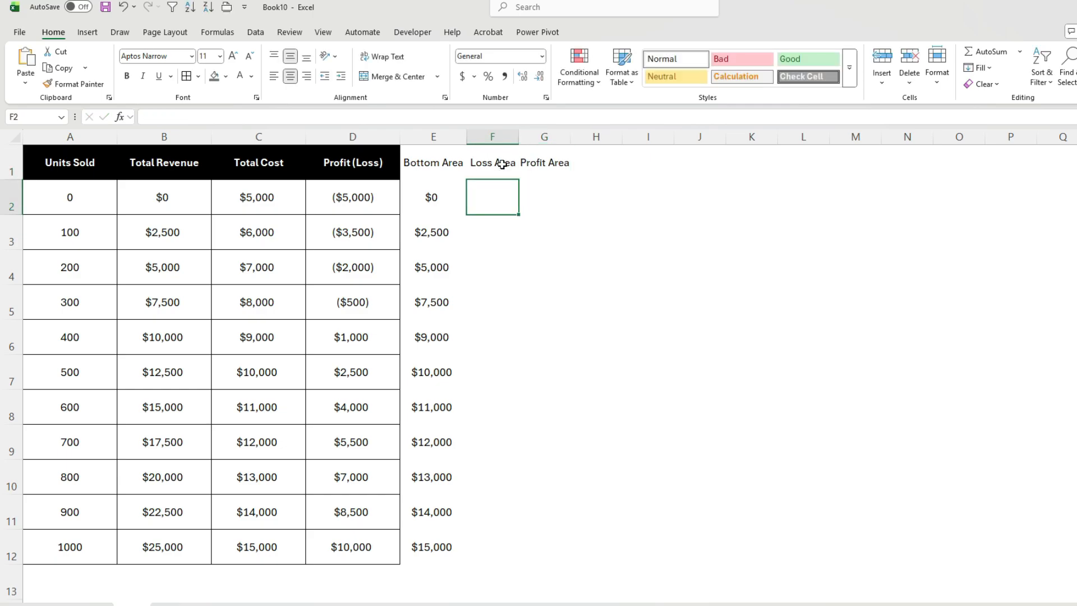
{"action": "left_click_drag", "start_coordinate": [519, 136], "coordinate": [521, 136]}
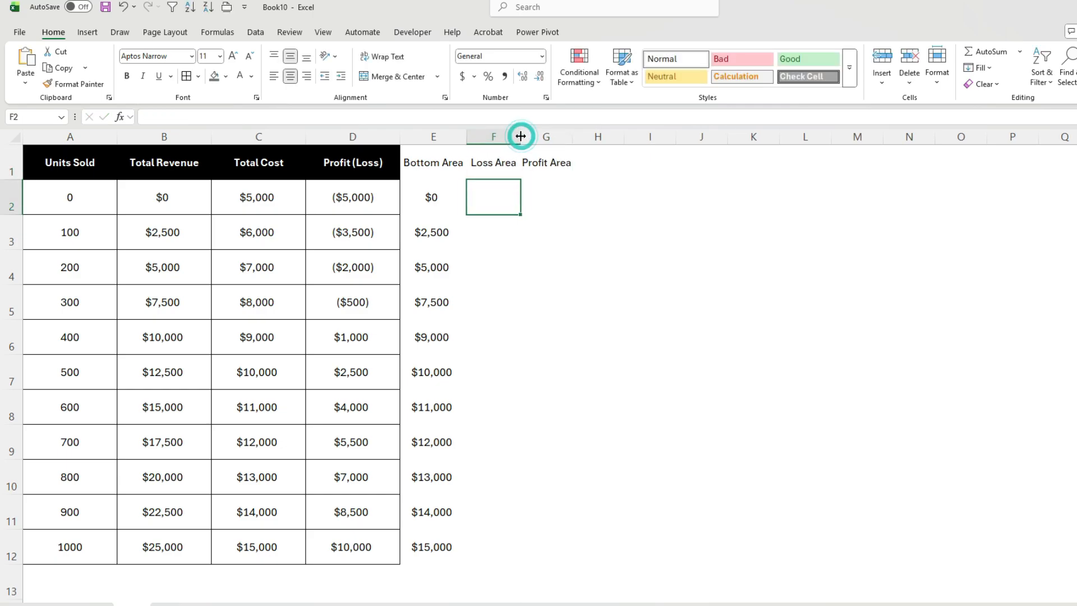
{"action": "double_click", "coordinate": [572, 136]}
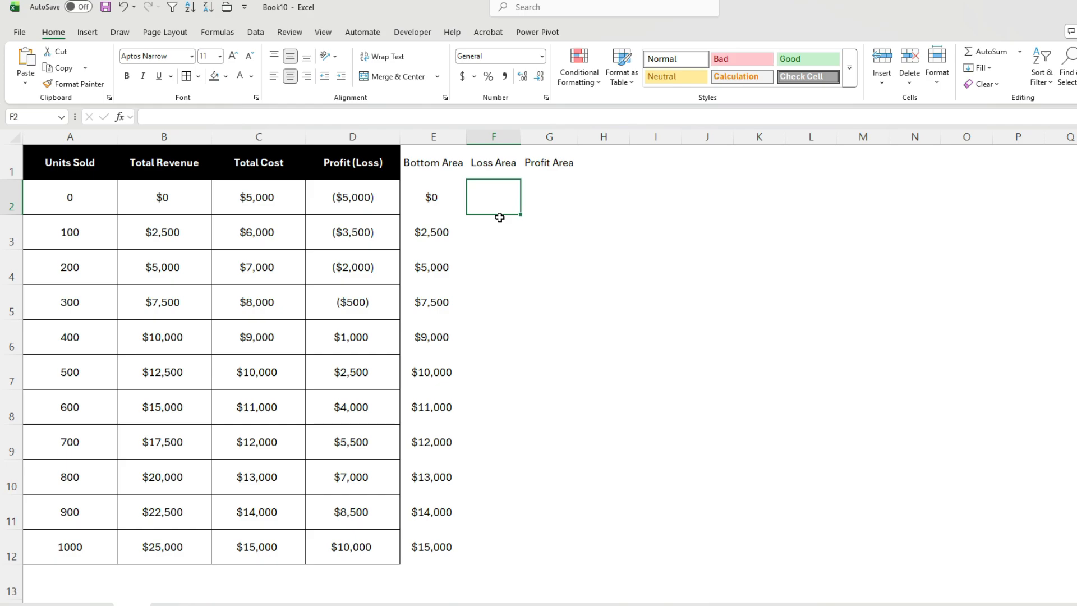
Enter =IF(D2<0,ABS(D2),0) in cell F2 and fill the formula down the Loss Area column to row 12.
{"action": "type", "text": "=if("}
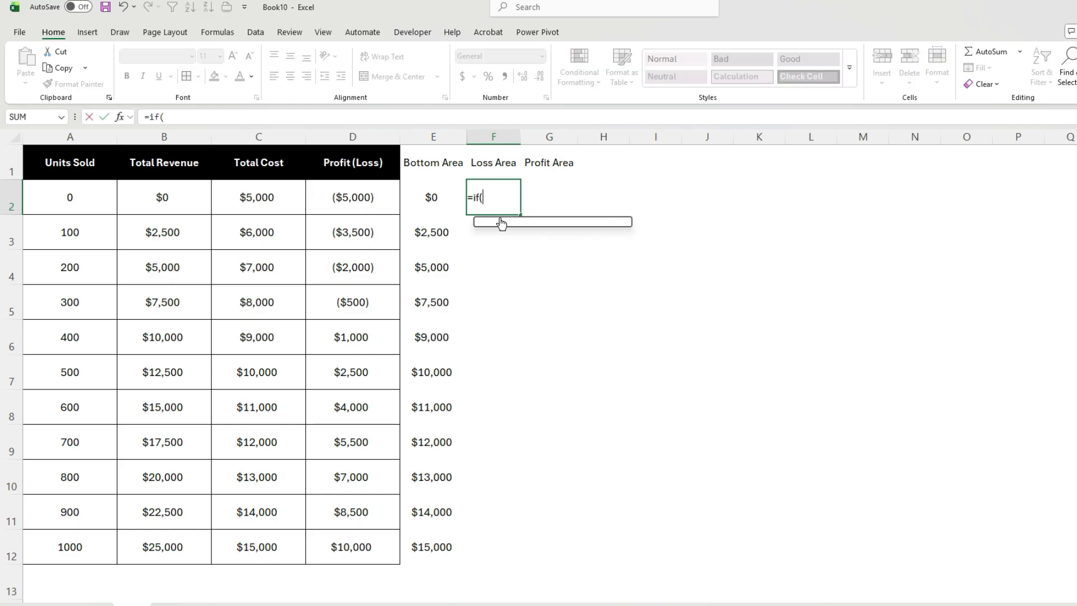
{"action": "key", "text": "Left"}
{"action": "key", "text": "Left"}
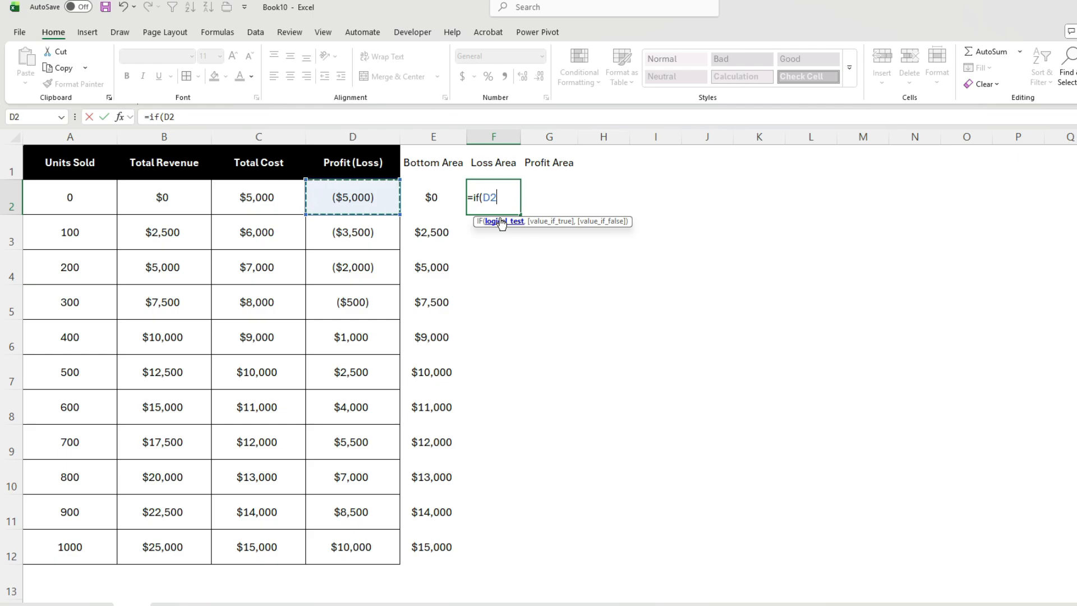
{"action": "type", "text": "<"}
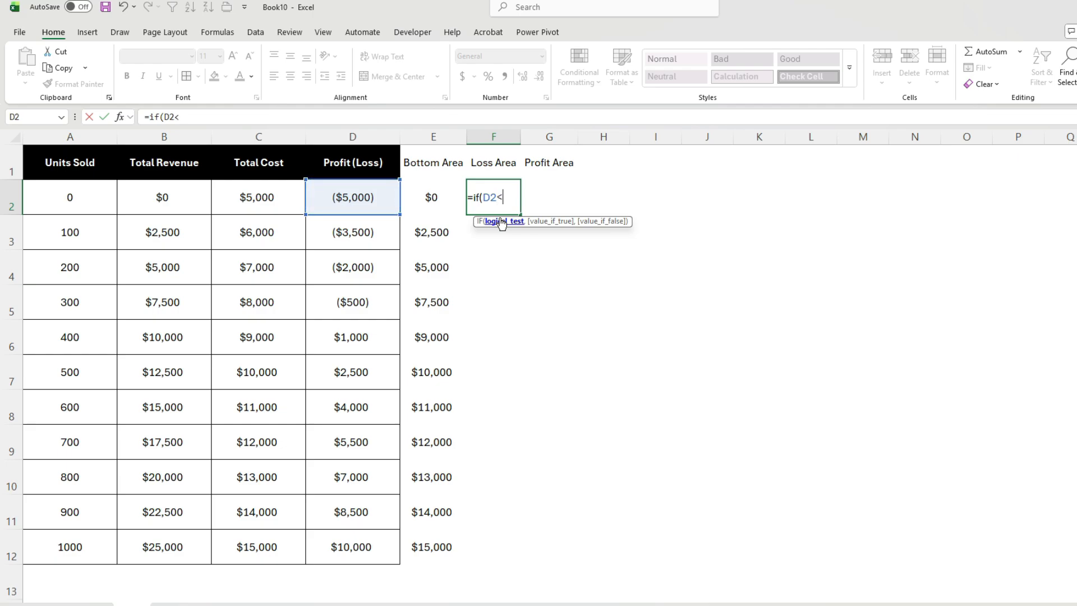
{"action": "type", "text": "0,"}
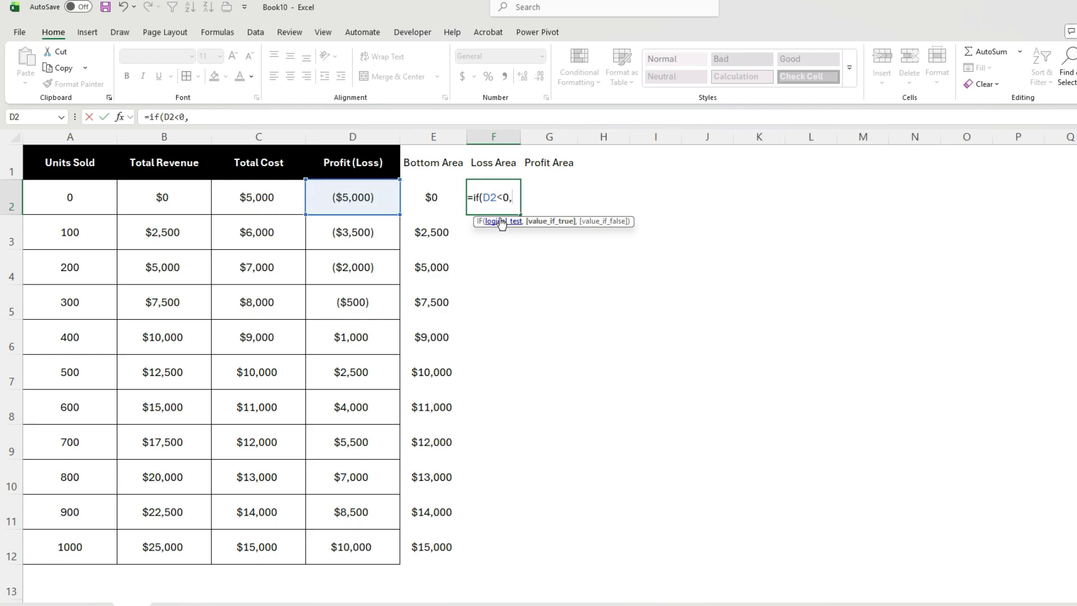
{"action": "type", "text": "abs("}
{"action": "key", "text": "Left"}
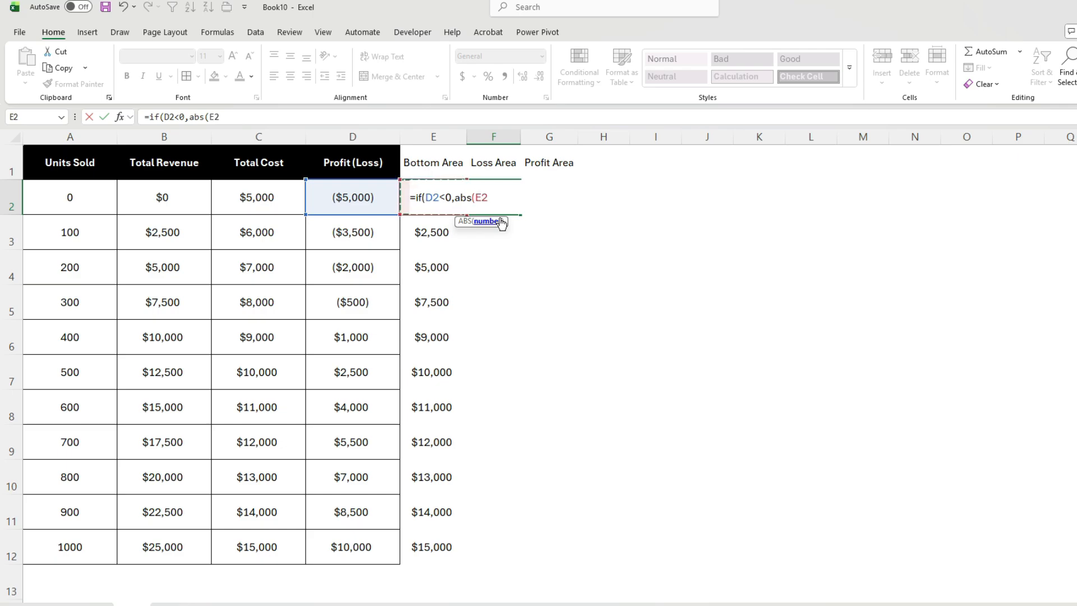
{"action": "key", "text": "Left"}
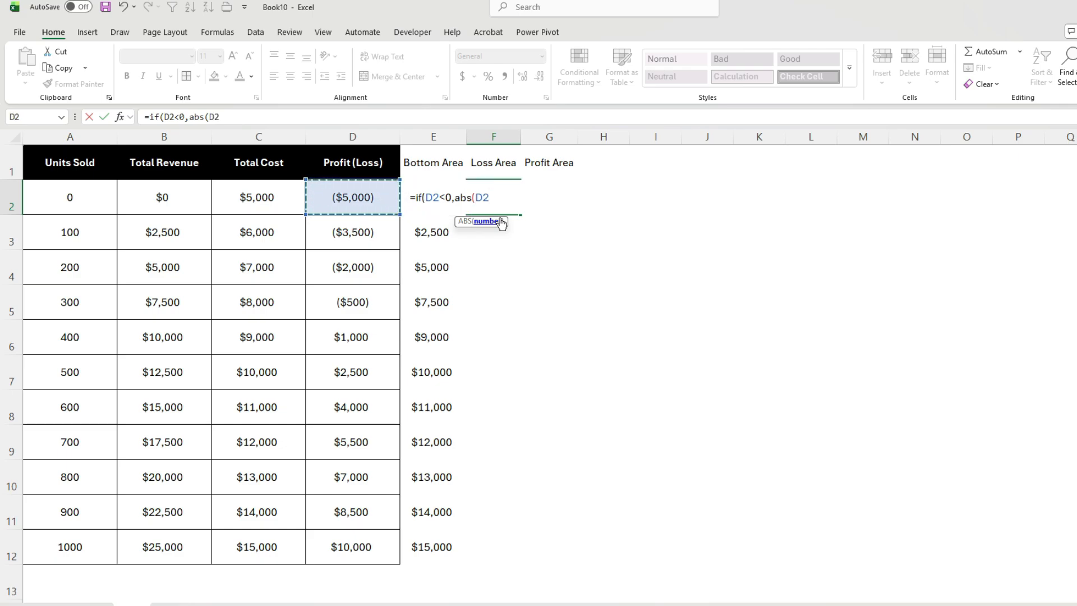
{"action": "type", "text": "),"}
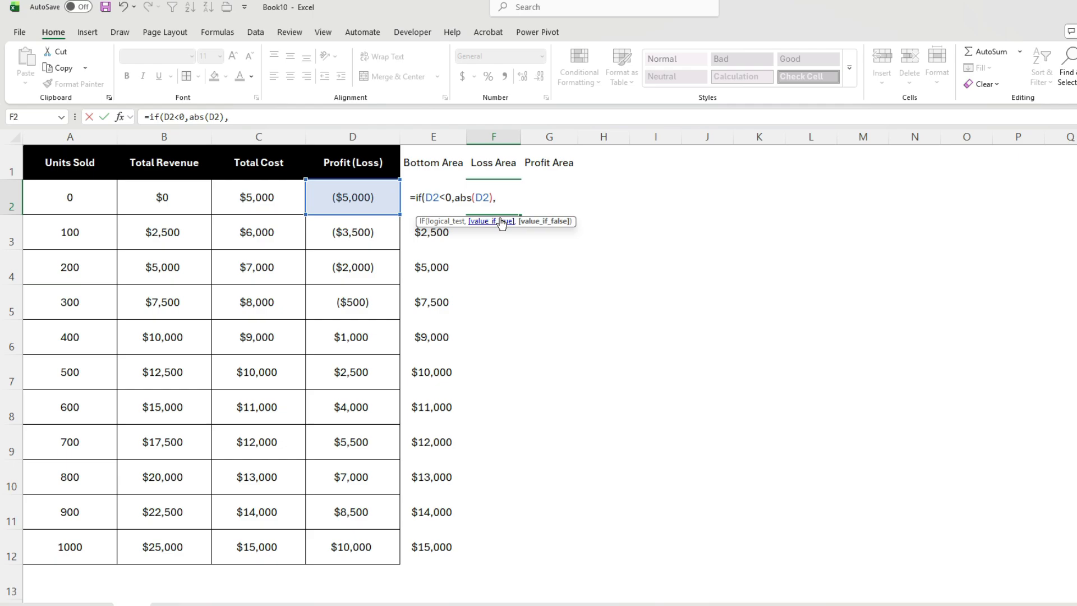
{"action": "type", "text": "0)"}
{"action": "key", "text": "Return"}
{"action": "key", "text": "Up"}
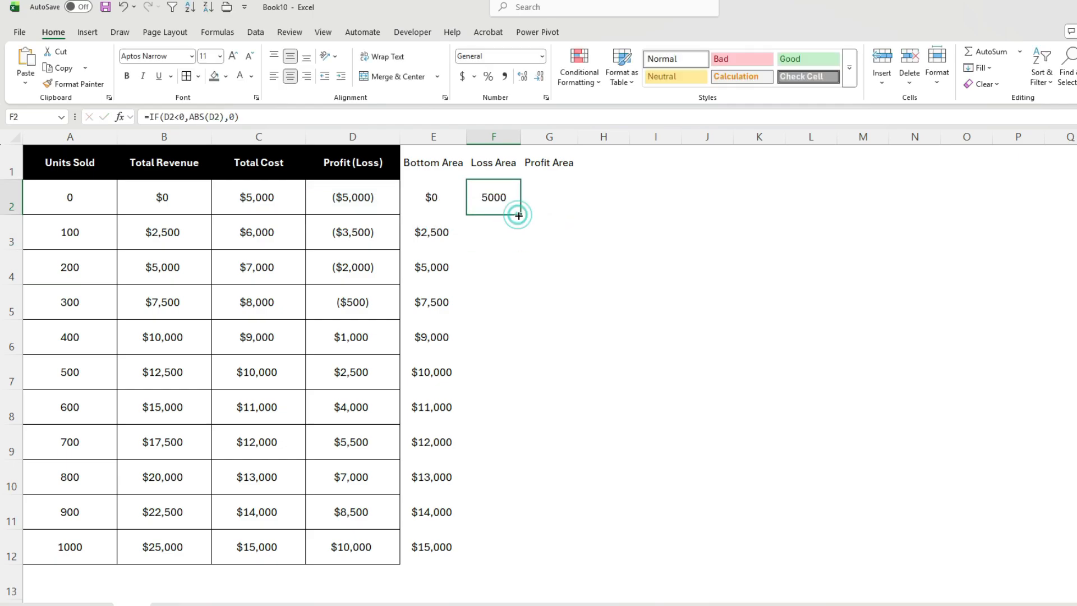
{"action": "double_click", "coordinate": [520, 214]}
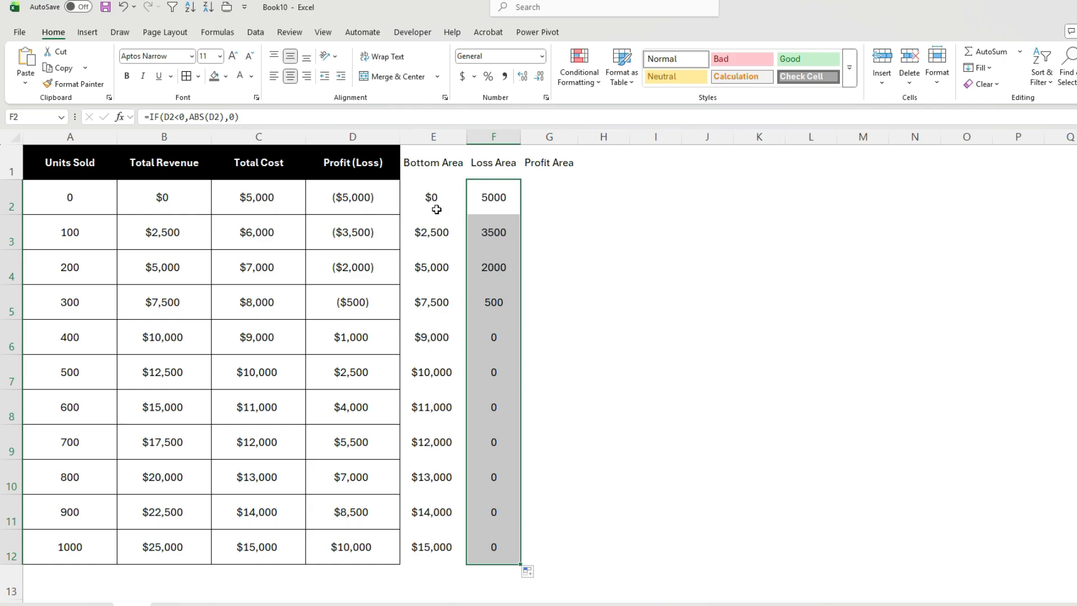
Copy the currency formatting of the Bottom Area values onto the Loss Area values in F2:F12.
{"action": "mouse_move", "coordinate": [439, 200]}
{"action": "left_mouse_down"}
{"action": "mouse_move", "coordinate": [473, 452]}
{"action": "mouse_move", "coordinate": [443, 548]}
{"action": "left_mouse_up"}
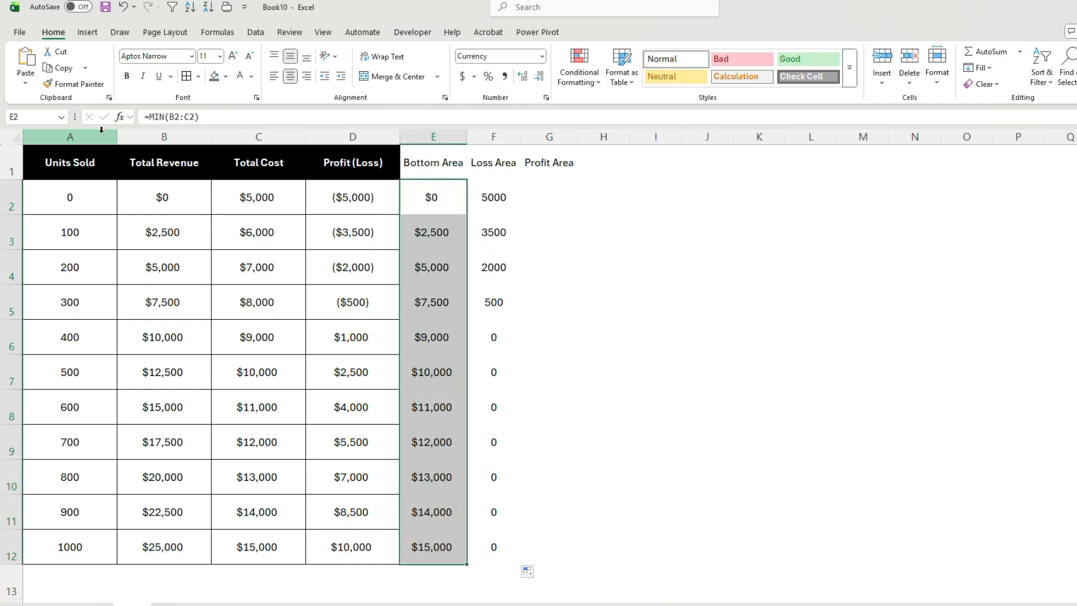
{"action": "left_click", "coordinate": [77, 85]}
{"action": "left_click", "coordinate": [481, 182]}
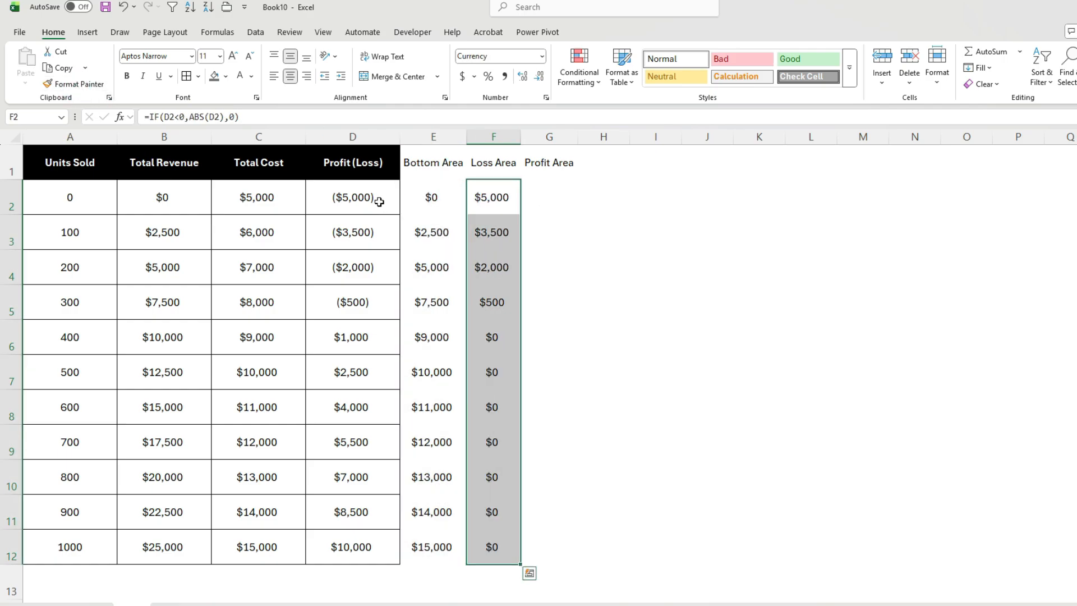
Copy the bordered currency formatting of Total Cost cell C2 onto the Bottom Area and Loss Area values in E2:F12.
{"action": "left_click", "coordinate": [264, 198]}
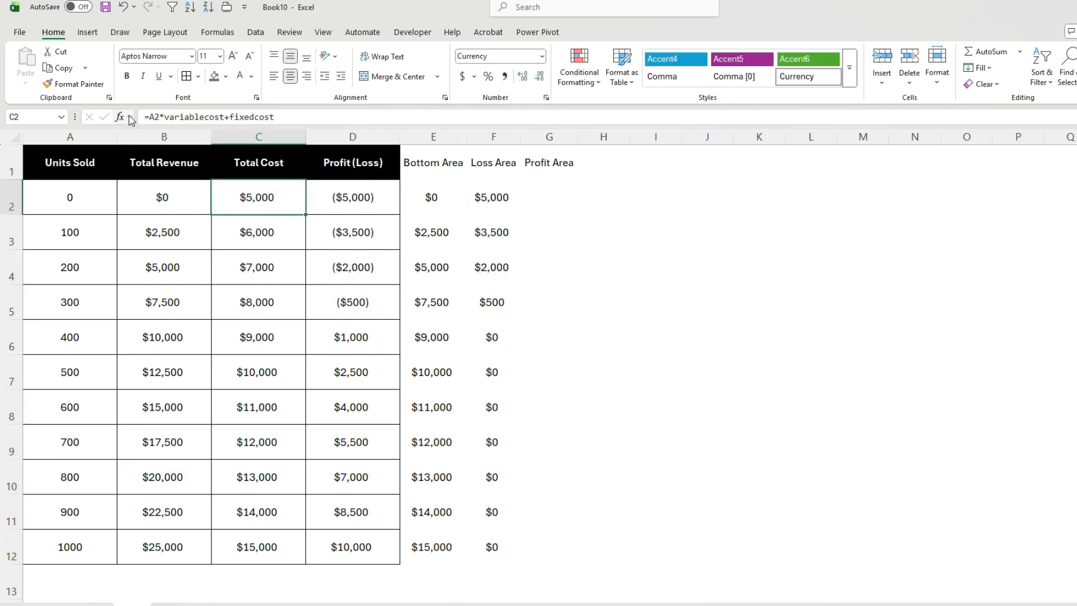
{"action": "left_click", "coordinate": [94, 87]}
{"action": "mouse_move", "coordinate": [432, 197]}
{"action": "left_mouse_down"}
{"action": "mouse_move", "coordinate": [493, 421]}
{"action": "mouse_move", "coordinate": [490, 549]}
{"action": "left_mouse_up"}
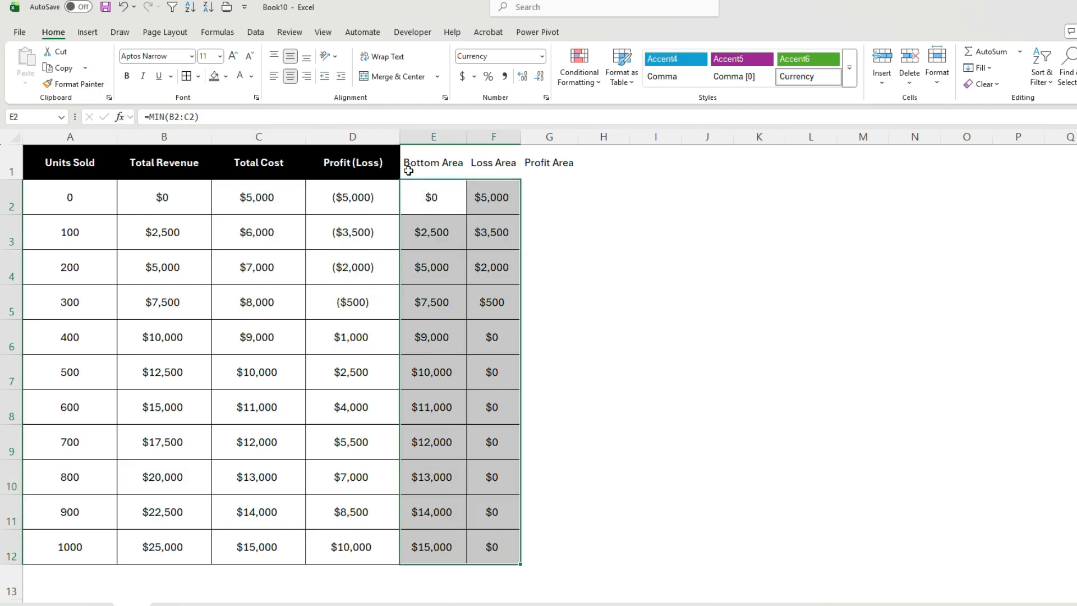
Copy the formatting of the Profit (Loss) header onto the three new headers in E1:G1.
{"action": "left_click", "coordinate": [372, 163]}
{"action": "left_click", "coordinate": [76, 84]}
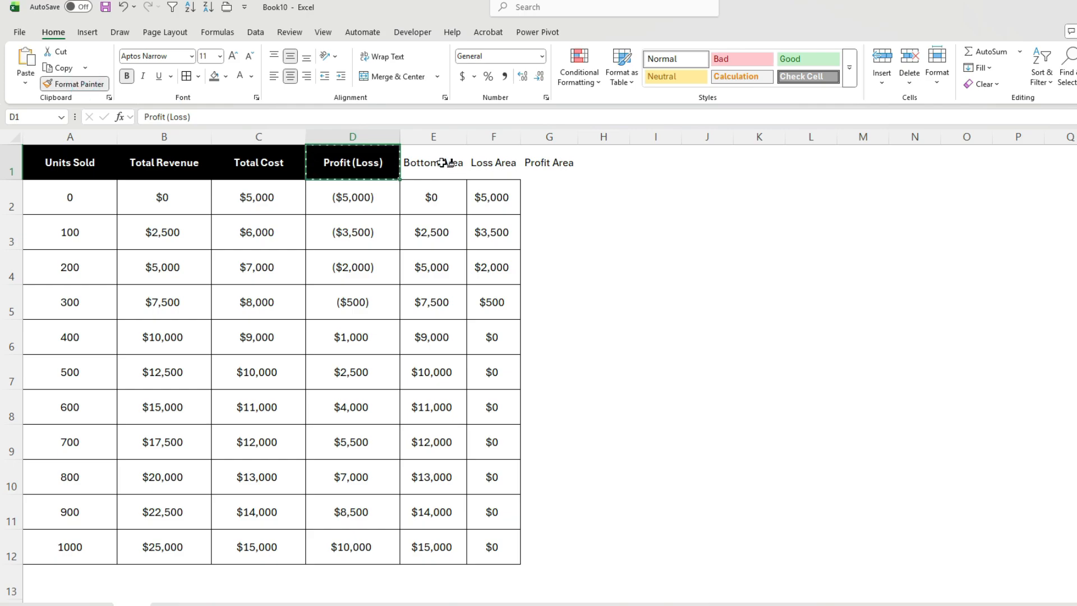
{"action": "left_click_drag", "start_coordinate": [429, 163], "coordinate": [551, 166]}
Enter =IF(D2>0,ABS(D2),0) in cell G2 and fill the formula down the Profit Area column to row 12.
{"action": "left_click", "coordinate": [550, 193]}
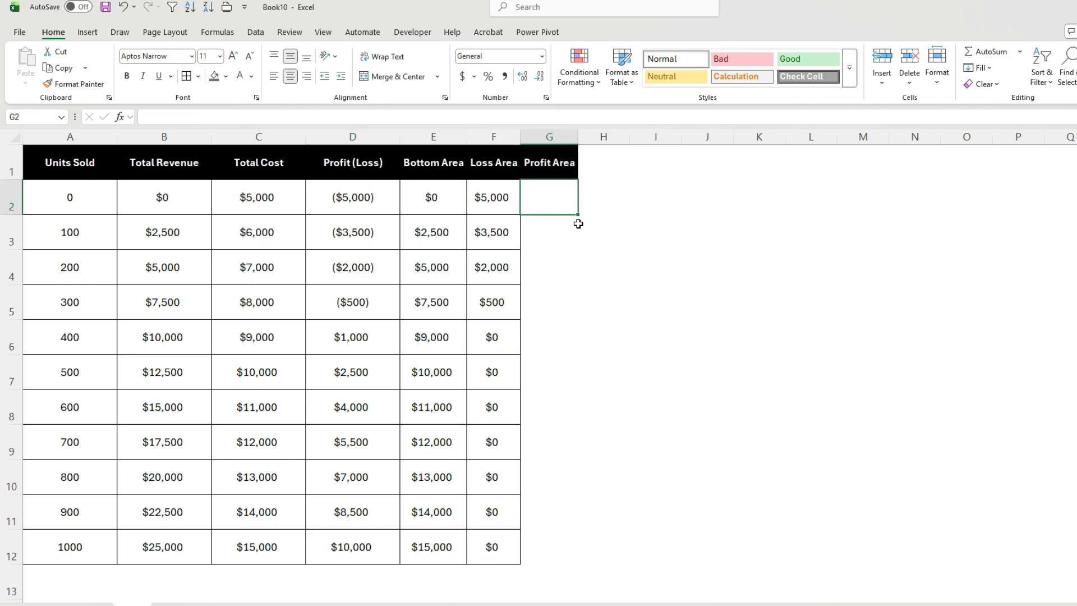
{"action": "type", "text": "=if("}
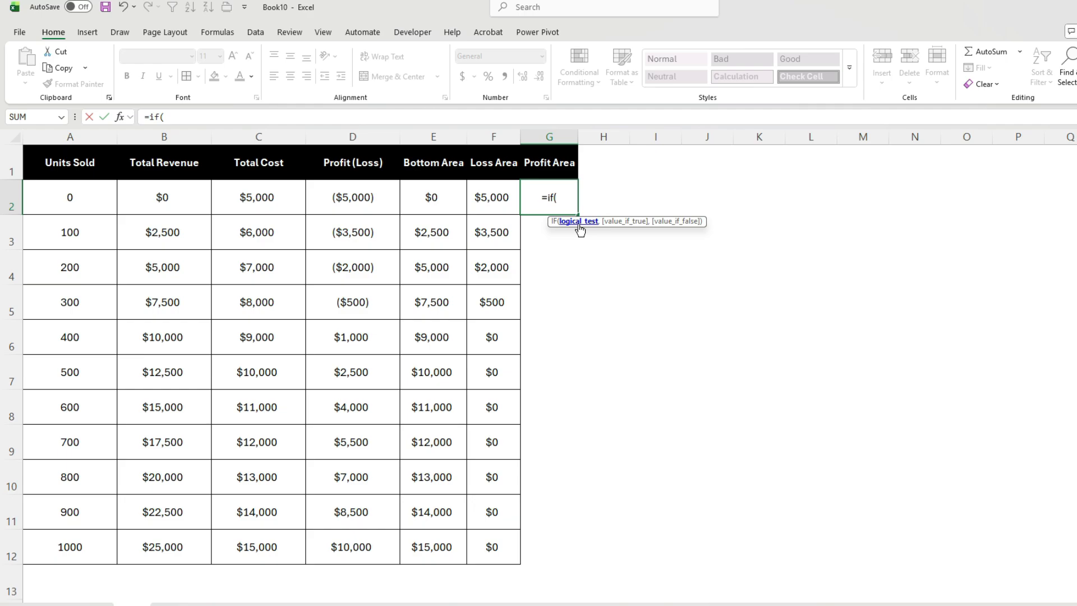
{"action": "key", "text": "Left"}
{"action": "key", "text": "Left"}
{"action": "key", "text": "Left"}
{"action": "type", "text": ">"}
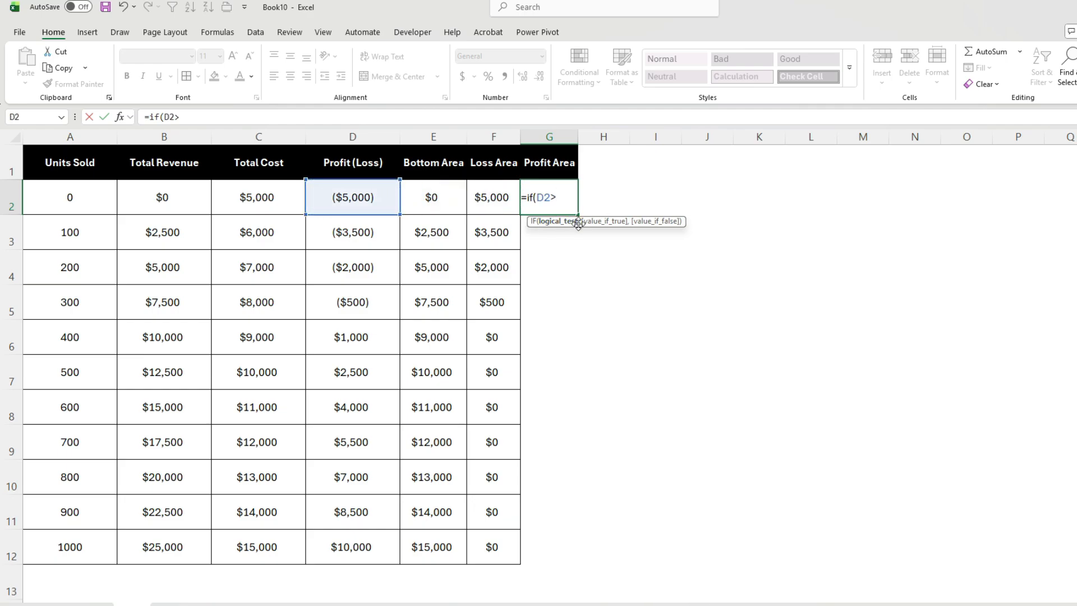
{"action": "type", "text": "0,abs("}
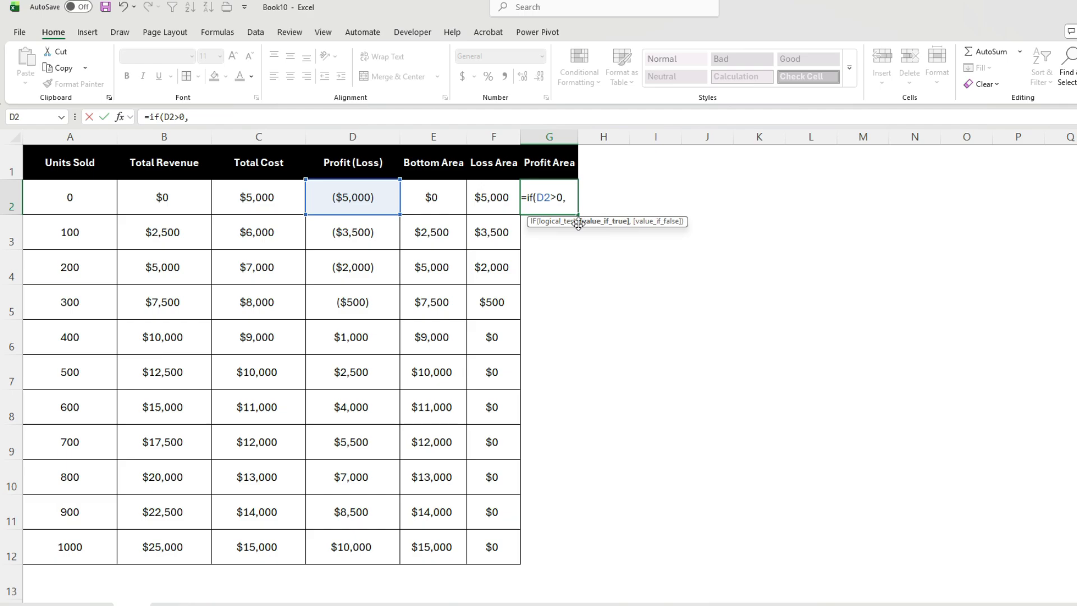
{"action": "key", "text": "Left"}
{"action": "key", "text": "Left"}
{"action": "key", "text": "Left"}
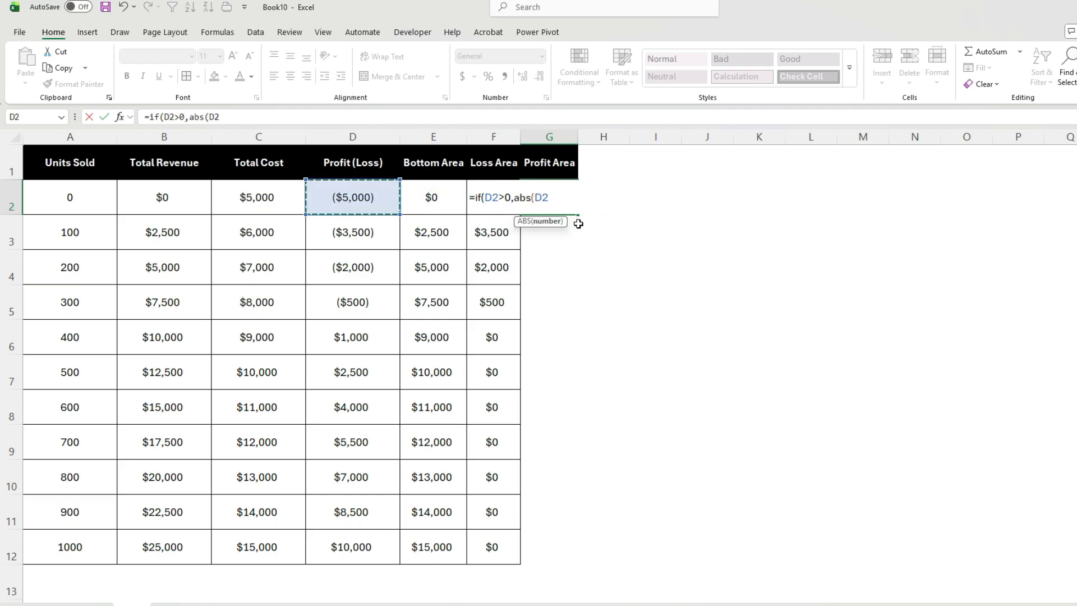
{"action": "type", "text": "),0)"}
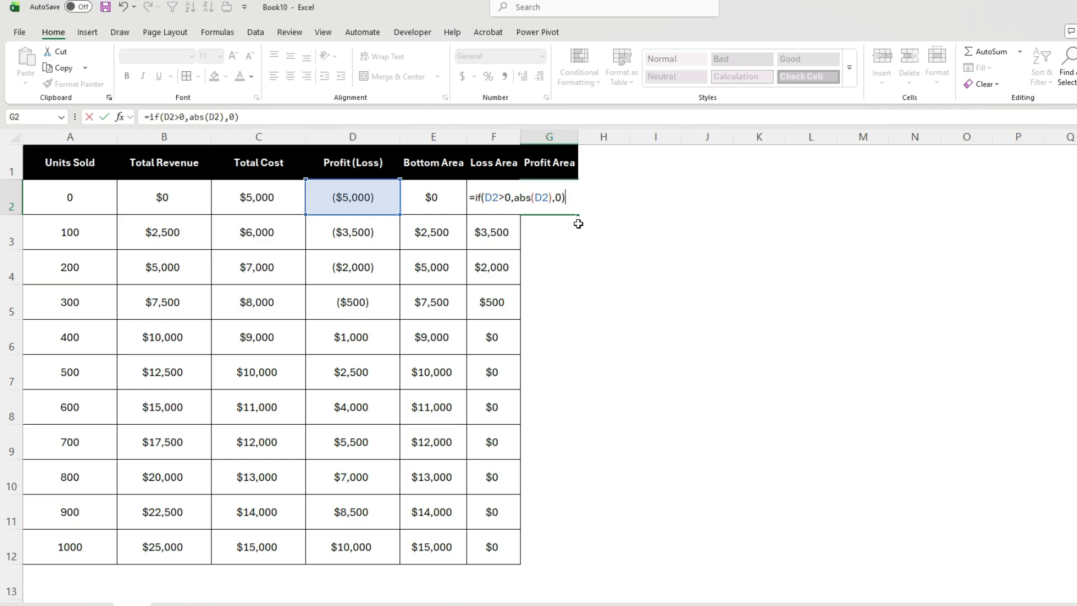
{"action": "key", "text": "Return"}
{"action": "key", "text": "Up"}
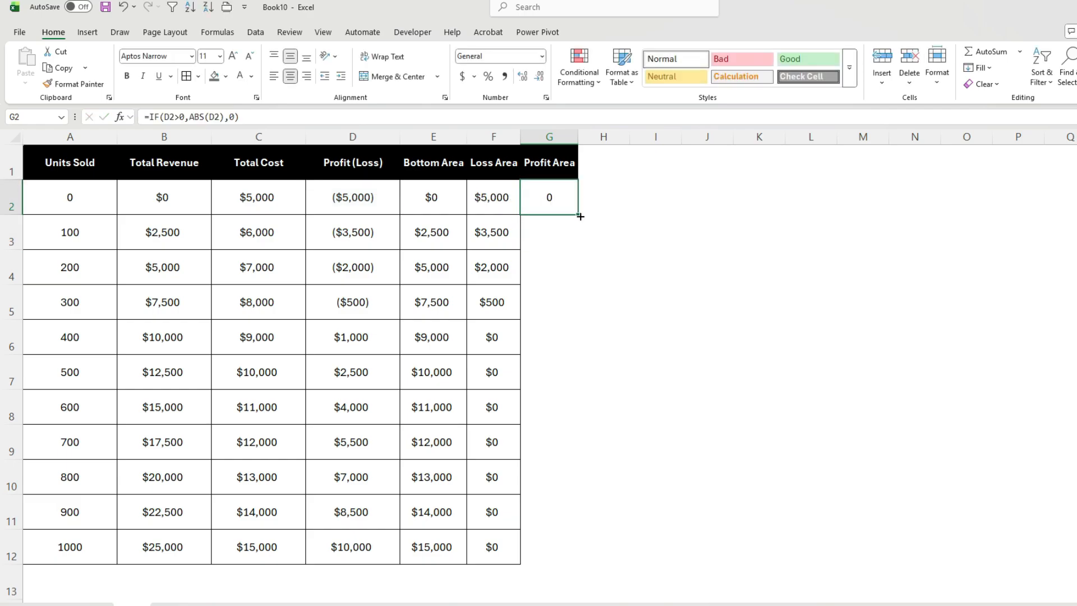
{"action": "double_click", "coordinate": [580, 217]}
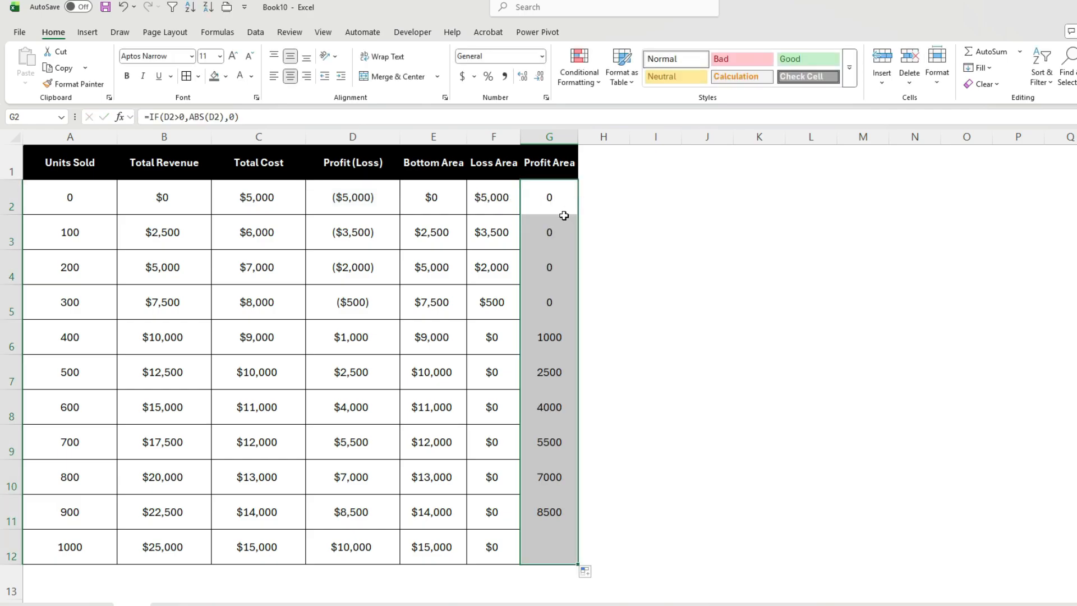
Copy the bordered currency formatting of the Loss Area values in F2:F12 onto the Profit Area values in G2:G12.
{"action": "left_click", "coordinate": [486, 206]}
{"action": "left_click", "coordinate": [494, 539], "text": "shift"}
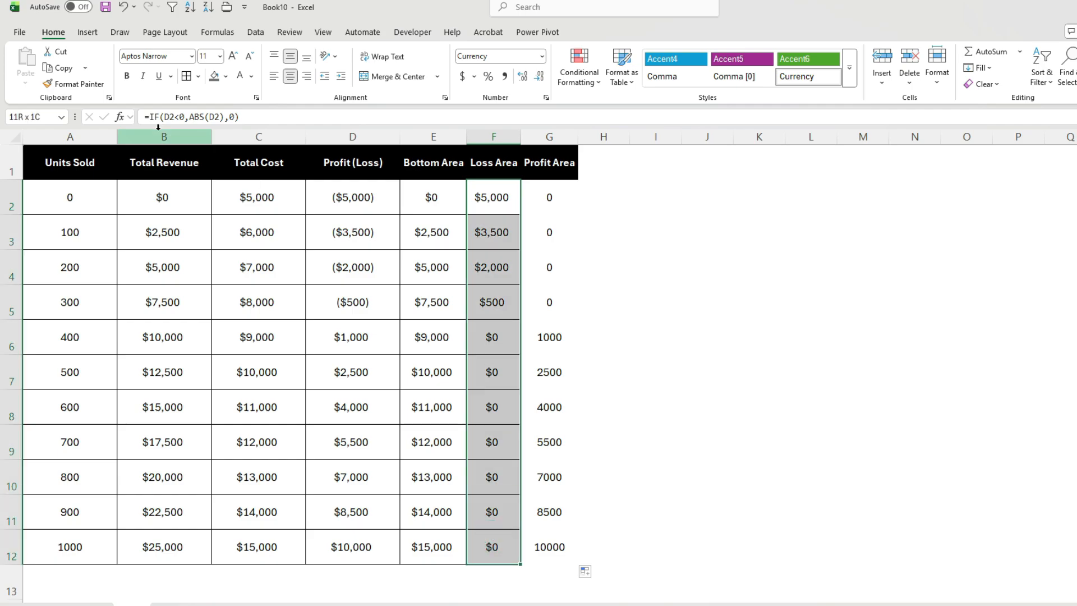
{"action": "left_click", "coordinate": [94, 85]}
{"action": "left_click", "coordinate": [548, 192]}
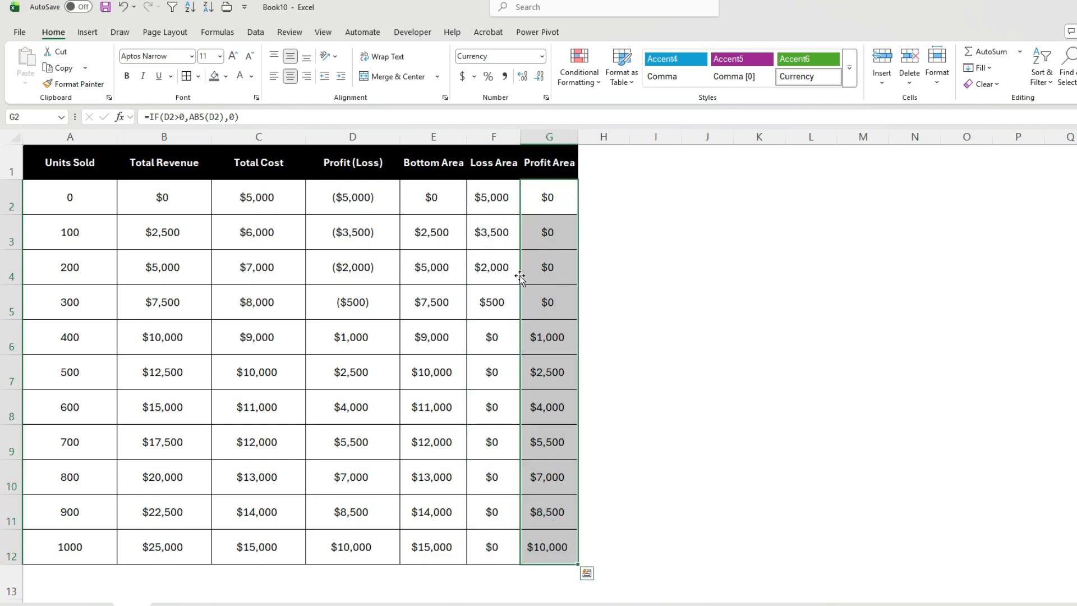
Compare the Bottom, Loss and Profit Area values with Total Revenue and Total Cost row by row from 0 to 600 units.
{"action": "left_click", "coordinate": [501, 198]}
{"action": "left_click_drag", "start_coordinate": [500, 199], "coordinate": [491, 302]}
{"action": "left_click_drag", "start_coordinate": [553, 337], "coordinate": [540, 540]}
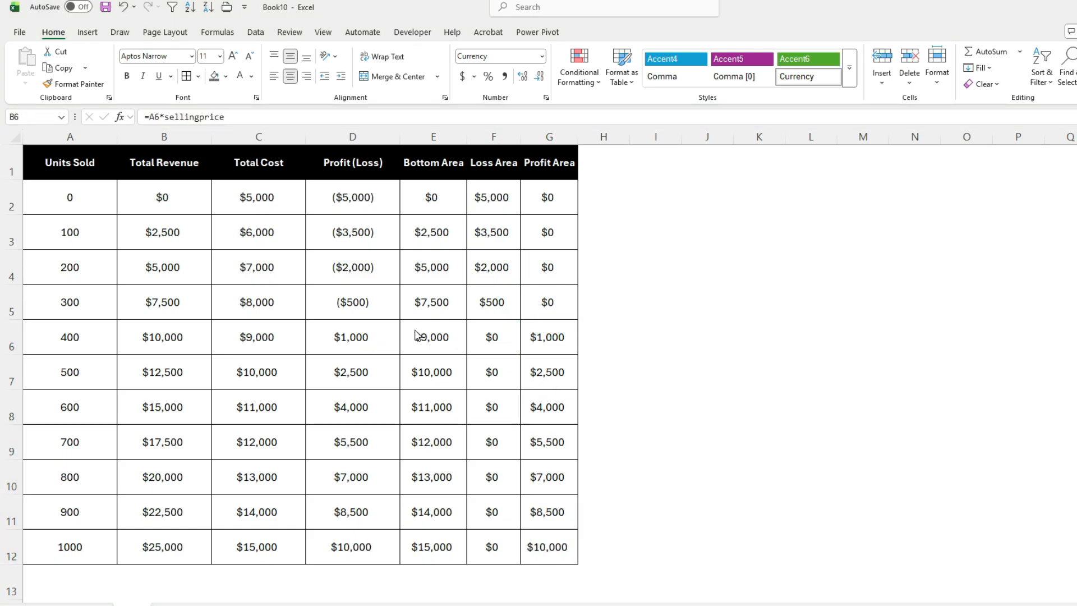
{"action": "left_click_drag", "start_coordinate": [432, 202], "coordinate": [537, 200]}
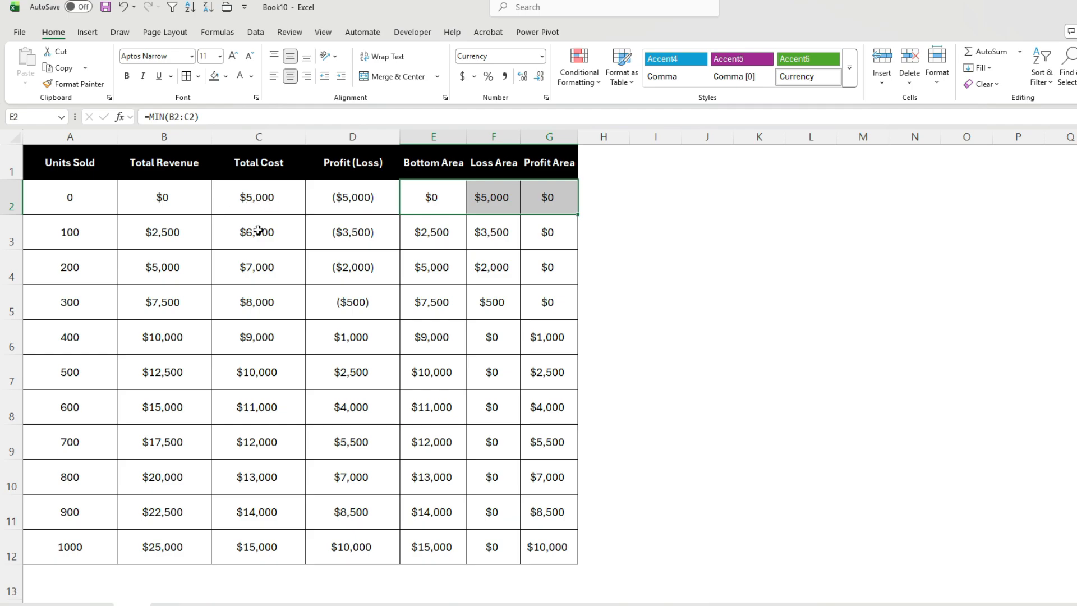
{"action": "left_click", "coordinate": [258, 231]}
{"action": "left_click_drag", "start_coordinate": [433, 229], "coordinate": [500, 223]}
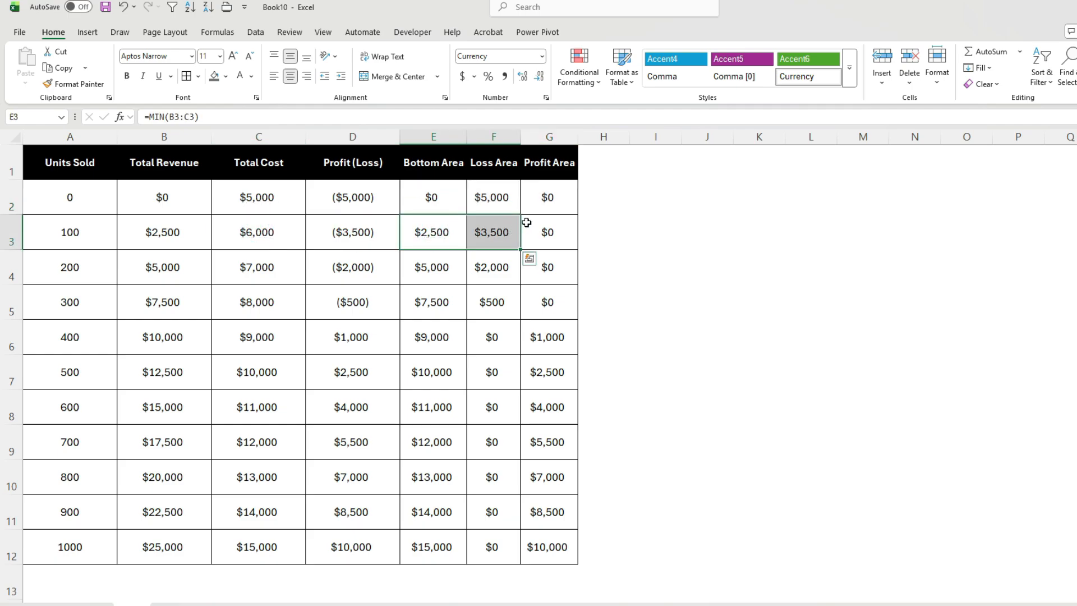
{"action": "left_click_drag", "start_coordinate": [491, 266], "coordinate": [492, 301]}
{"action": "left_click", "coordinate": [249, 266]}
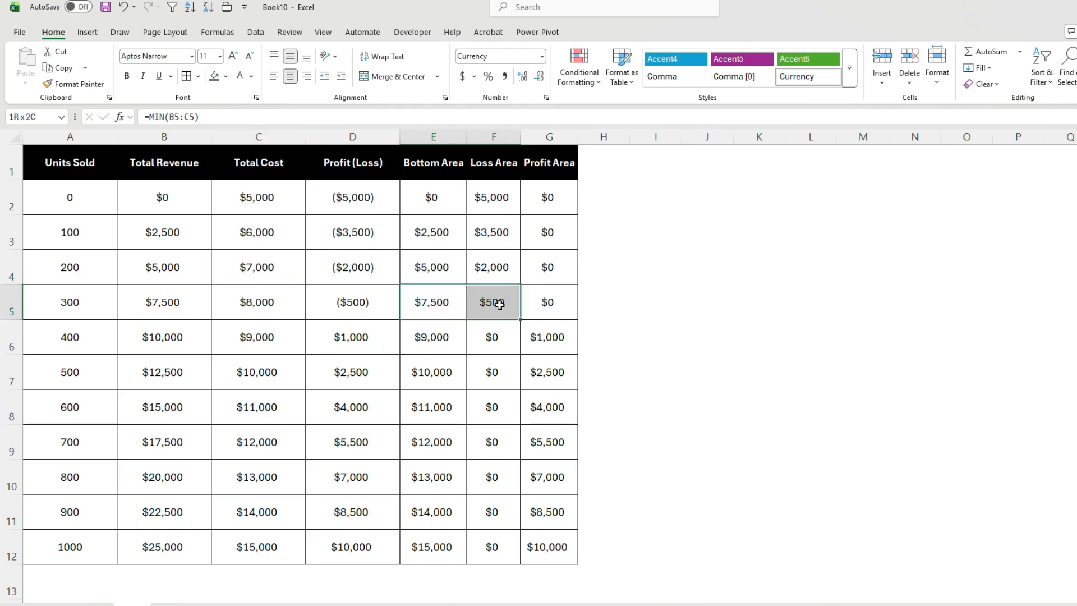
{"action": "left_click", "coordinate": [253, 302]}
{"action": "left_click_drag", "start_coordinate": [429, 337], "coordinate": [548, 338]}
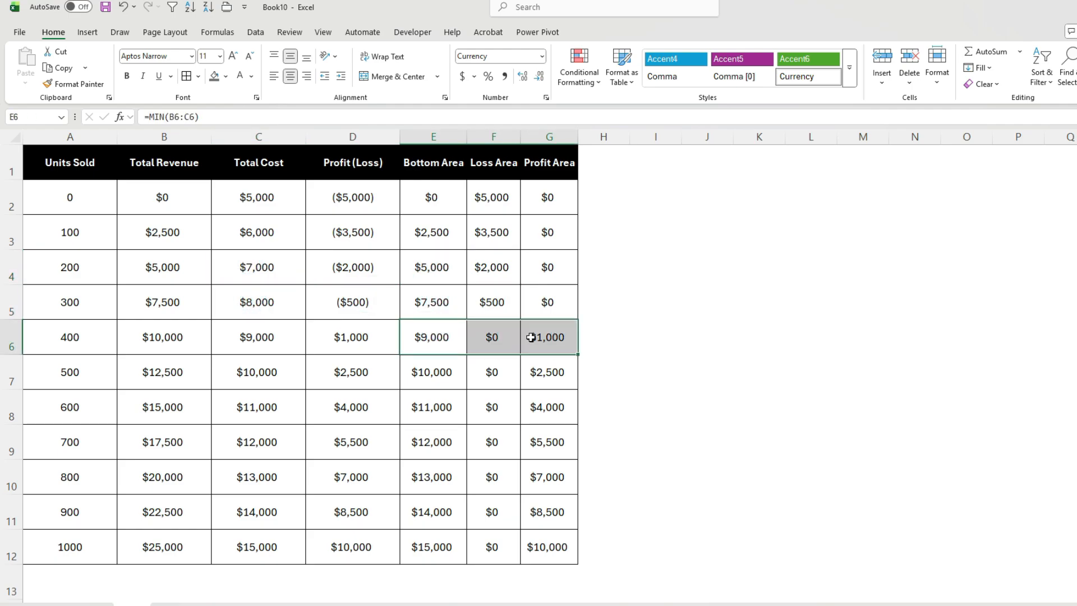
{"action": "left_click", "coordinate": [150, 332]}
{"action": "left_click_drag", "start_coordinate": [433, 371], "coordinate": [563, 369]}
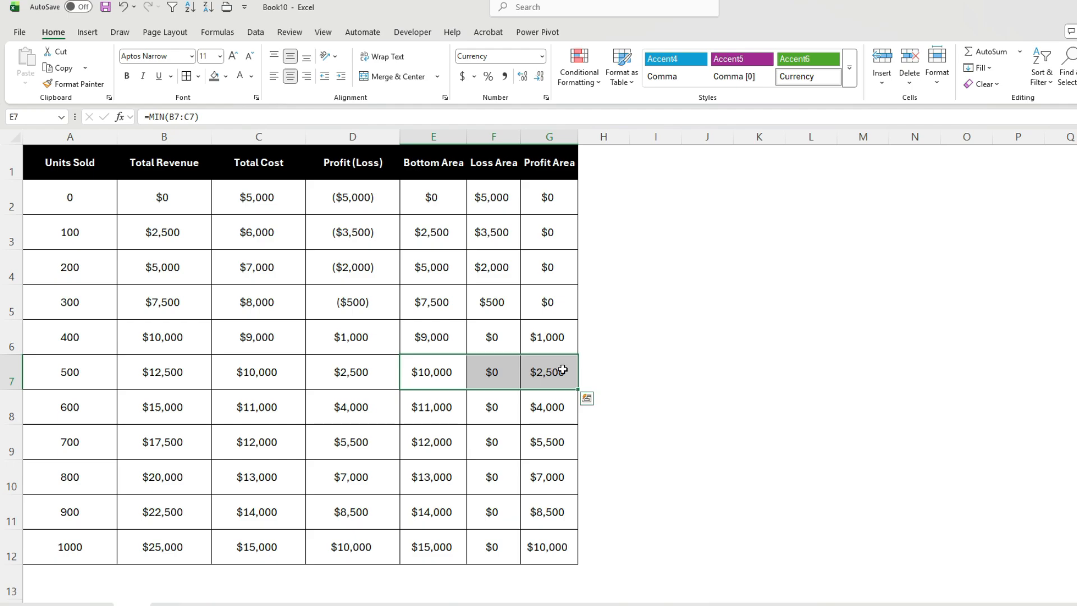
{"action": "left_click", "coordinate": [180, 376]}
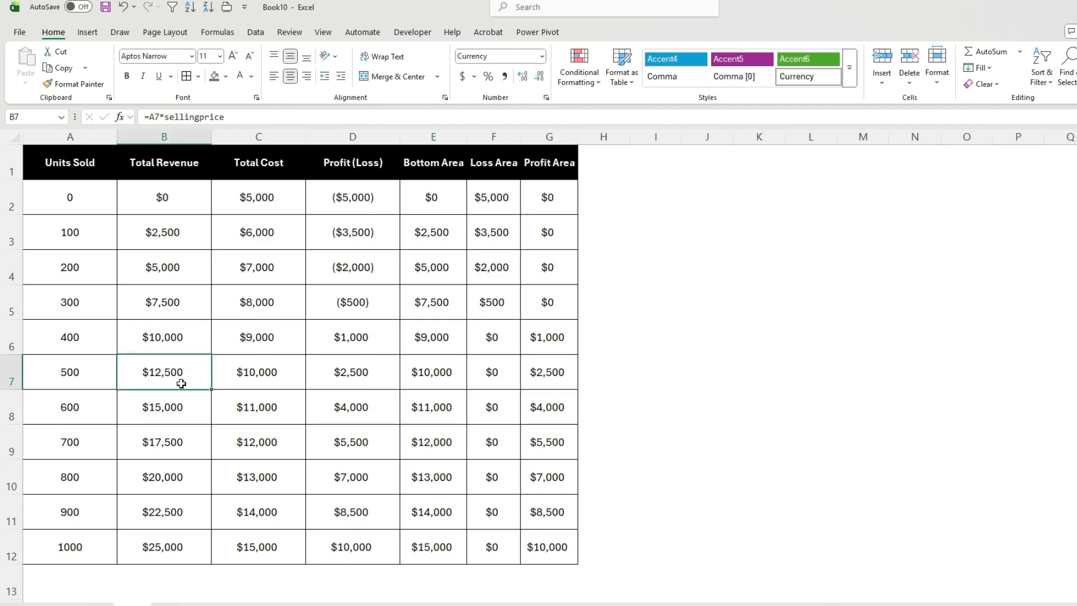
{"action": "left_click", "coordinate": [431, 410]}
{"action": "left_click", "coordinate": [531, 409]}
{"action": "left_click", "coordinate": [205, 410]}
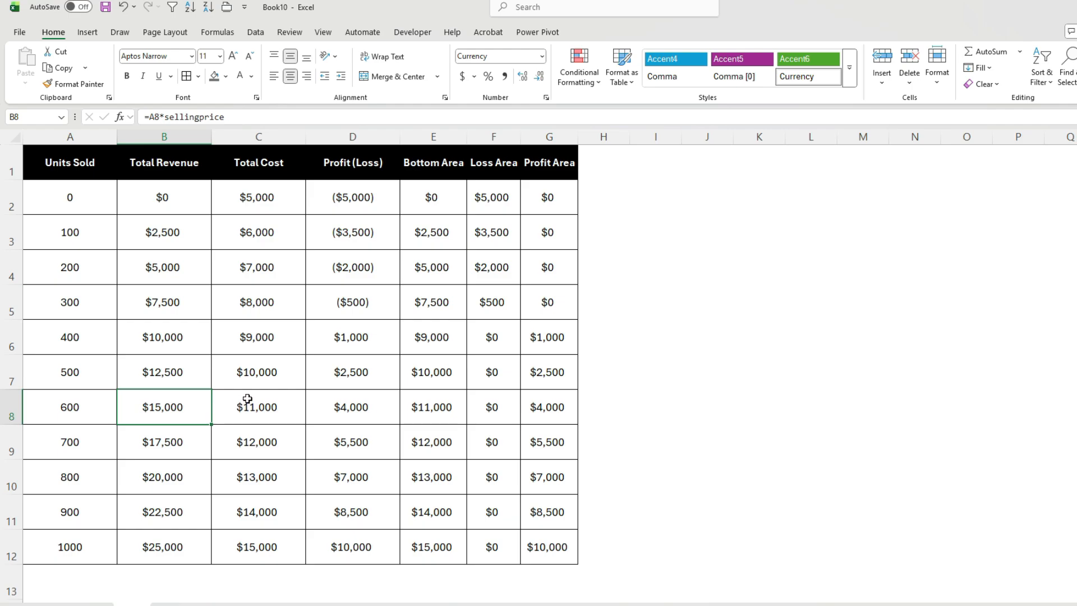
Start inserting a chart of the whole table and choose the Combo chart type.
{"action": "left_click", "coordinate": [85, 32]}
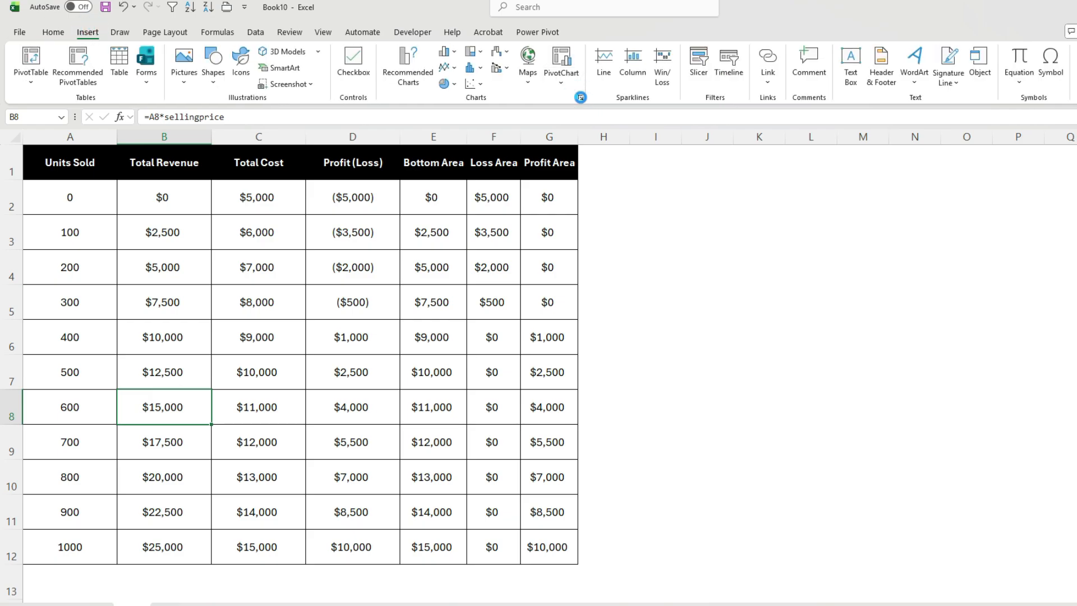
{"action": "left_click", "coordinate": [581, 98]}
{"action": "left_click", "coordinate": [508, 159]}
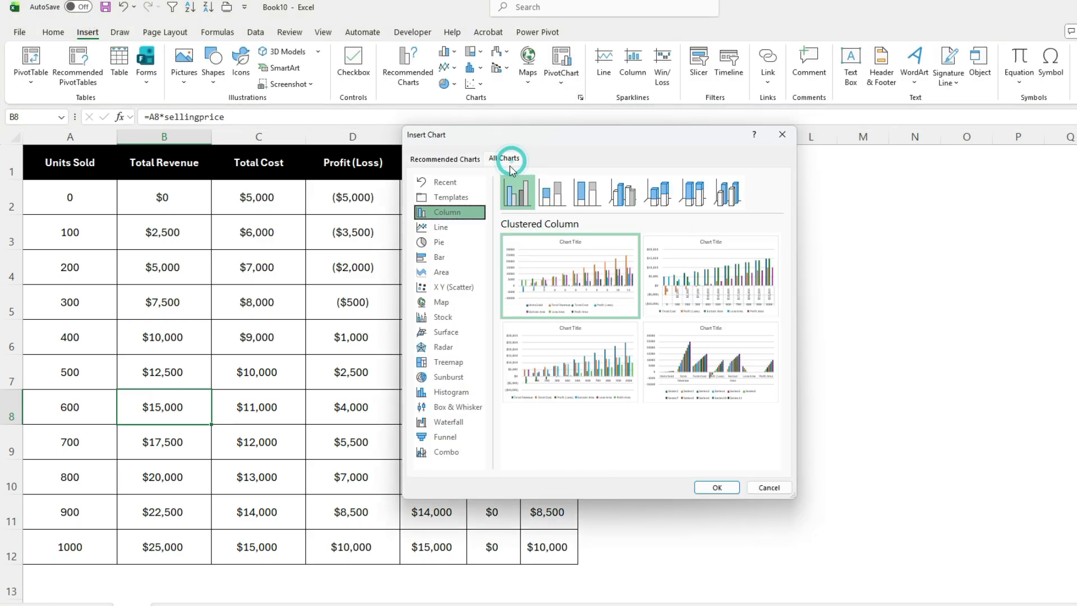
{"action": "left_click", "coordinate": [447, 453]}
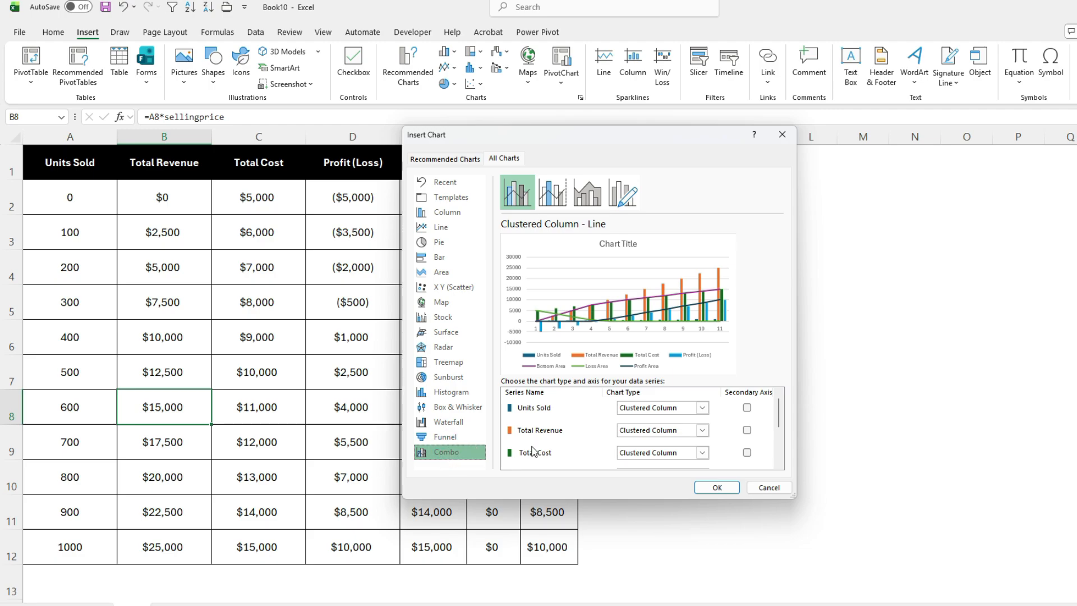
Set the Bottom Area, Loss Area and Profit Area series of the combo chart to Stacked Area.
{"action": "scroll", "coordinate": [745, 435], "scroll_direction": "down", "scroll_amount": 3}
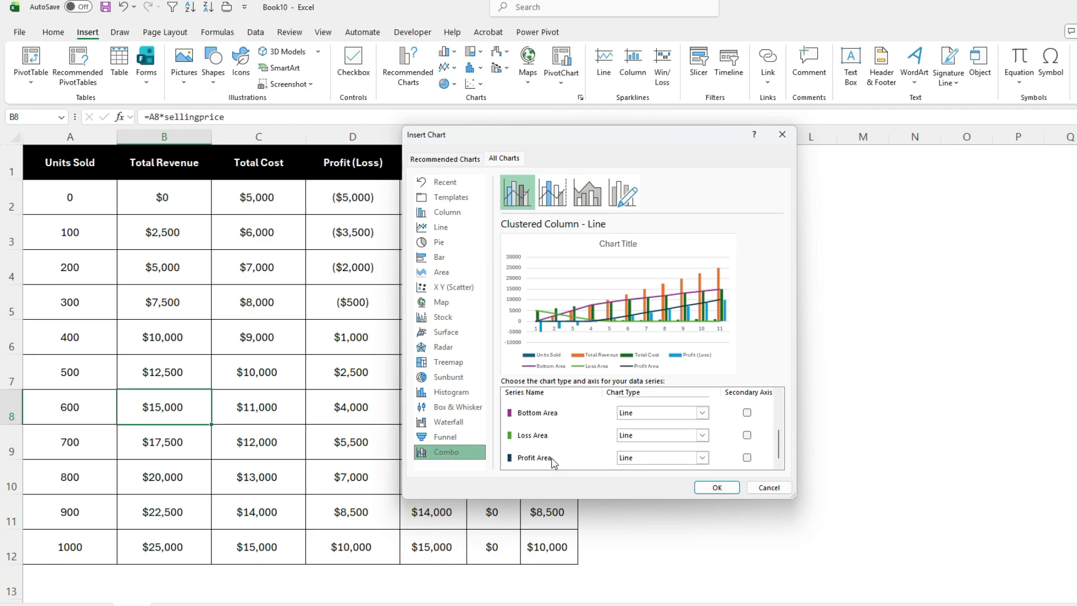
{"action": "left_click", "coordinate": [669, 414]}
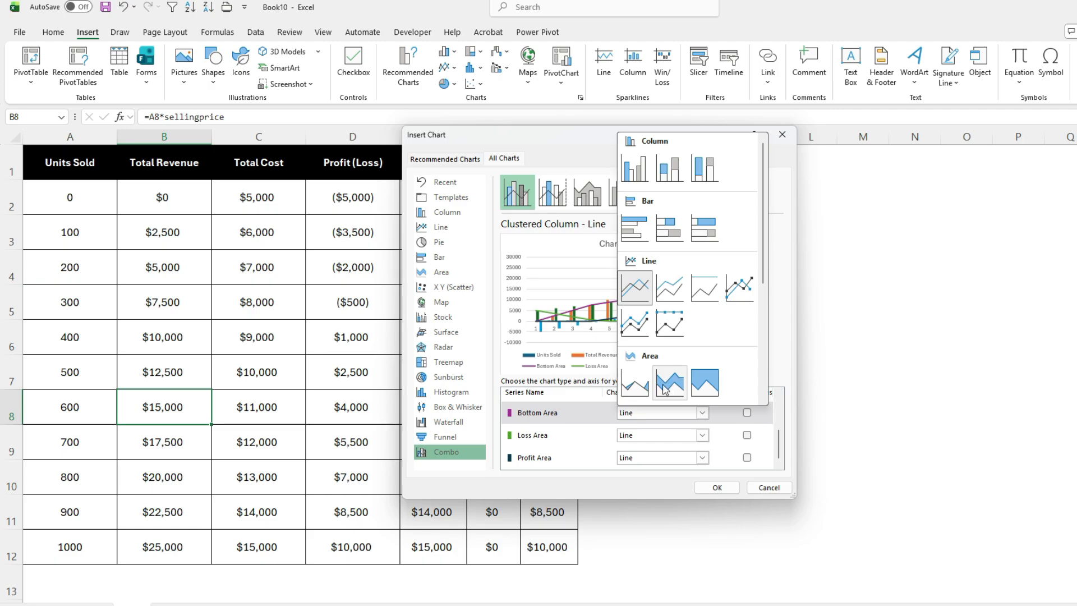
{"action": "left_click", "coordinate": [670, 387]}
{"action": "left_click", "coordinate": [669, 433]}
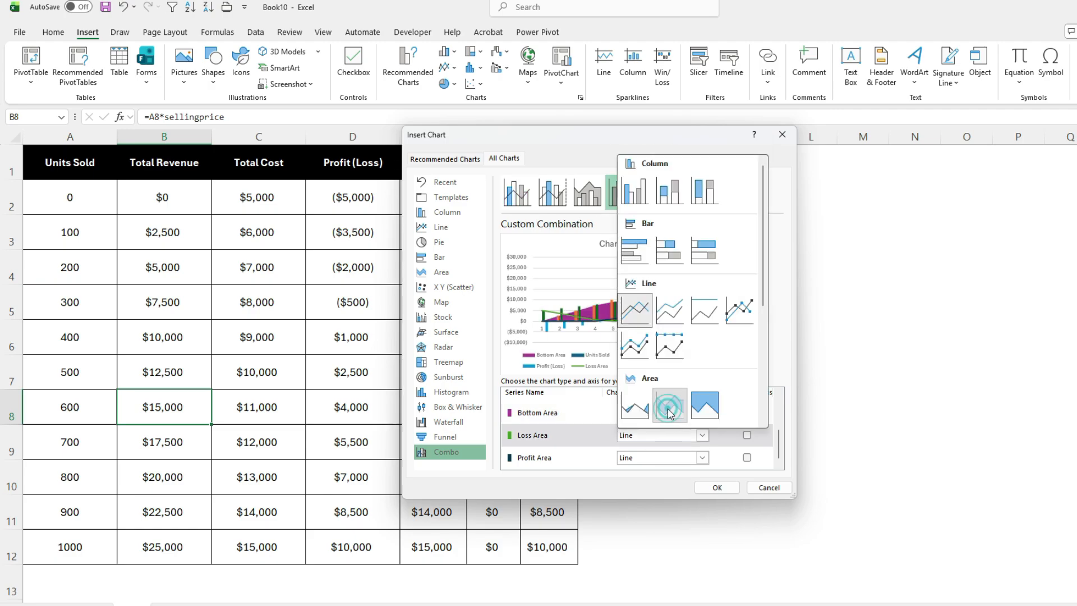
{"action": "left_click", "coordinate": [670, 404]}
{"action": "left_click", "coordinate": [678, 459]}
{"action": "left_click", "coordinate": [670, 333]}
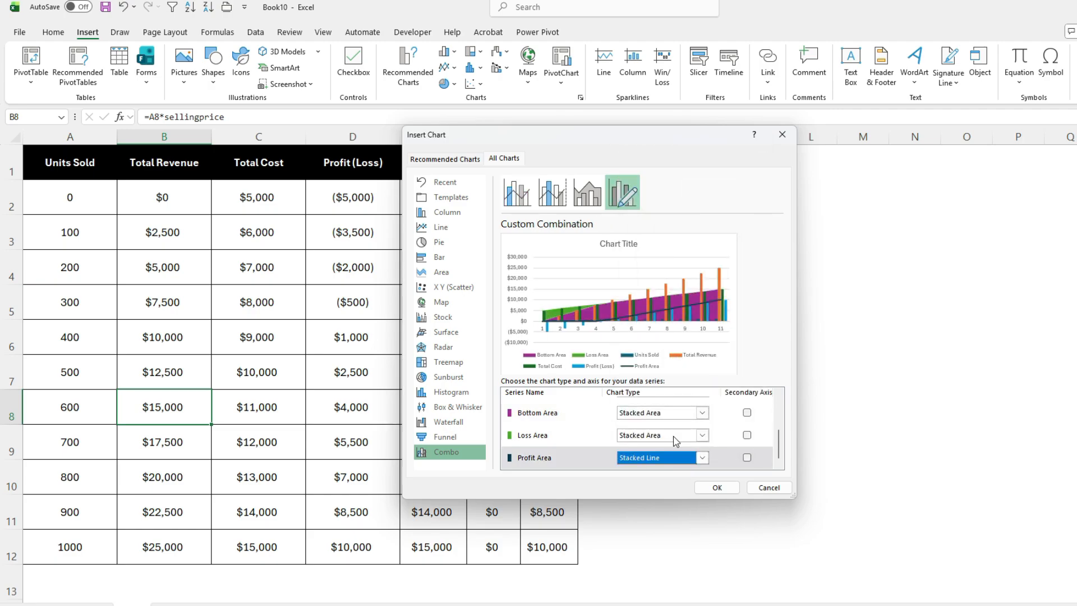
{"action": "left_click", "coordinate": [676, 456]}
{"action": "left_click", "coordinate": [670, 429]}
Set the Total Revenue and Total Cost series to Line with Markers and insert the combo chart.
{"action": "scroll", "coordinate": [674, 435], "scroll_direction": "up", "scroll_amount": 4}
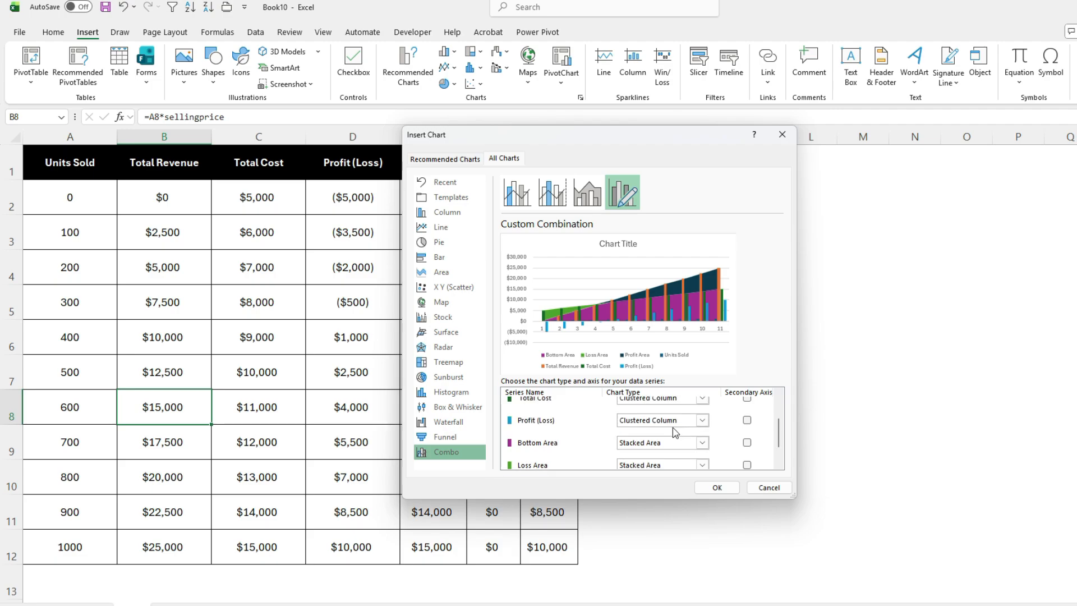
{"action": "scroll", "coordinate": [675, 436], "scroll_direction": "up", "scroll_amount": 1}
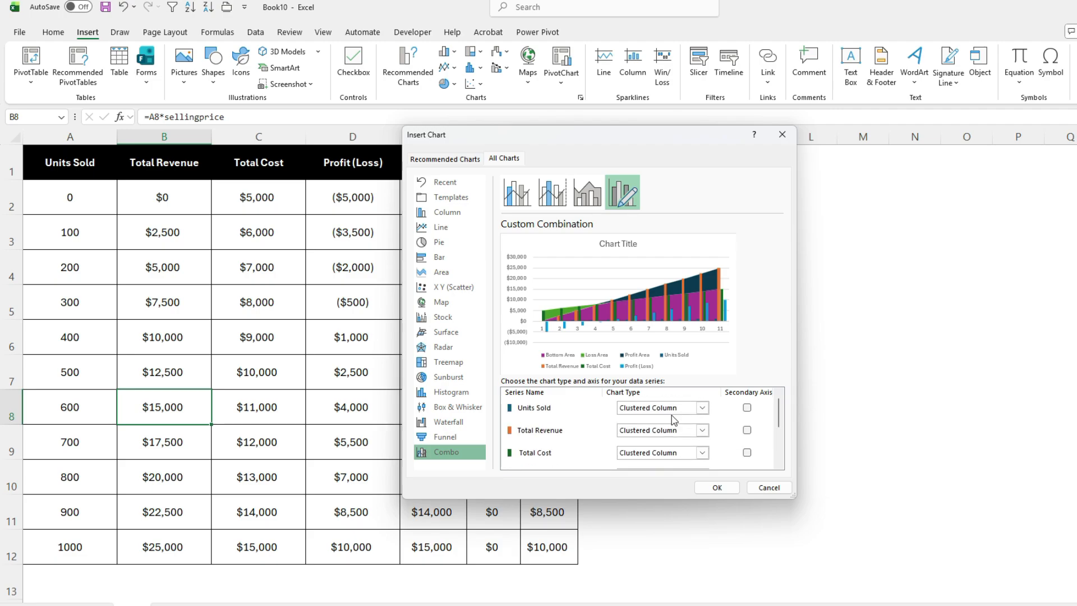
{"action": "left_click", "coordinate": [649, 431]}
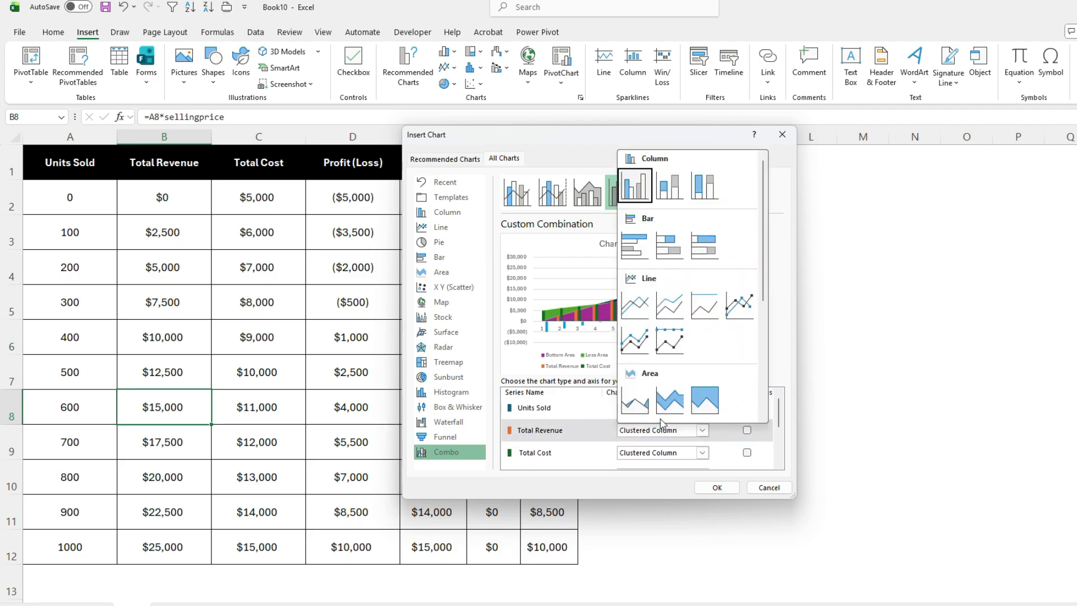
{"action": "left_click", "coordinate": [740, 306]}
{"action": "left_click", "coordinate": [702, 452]}
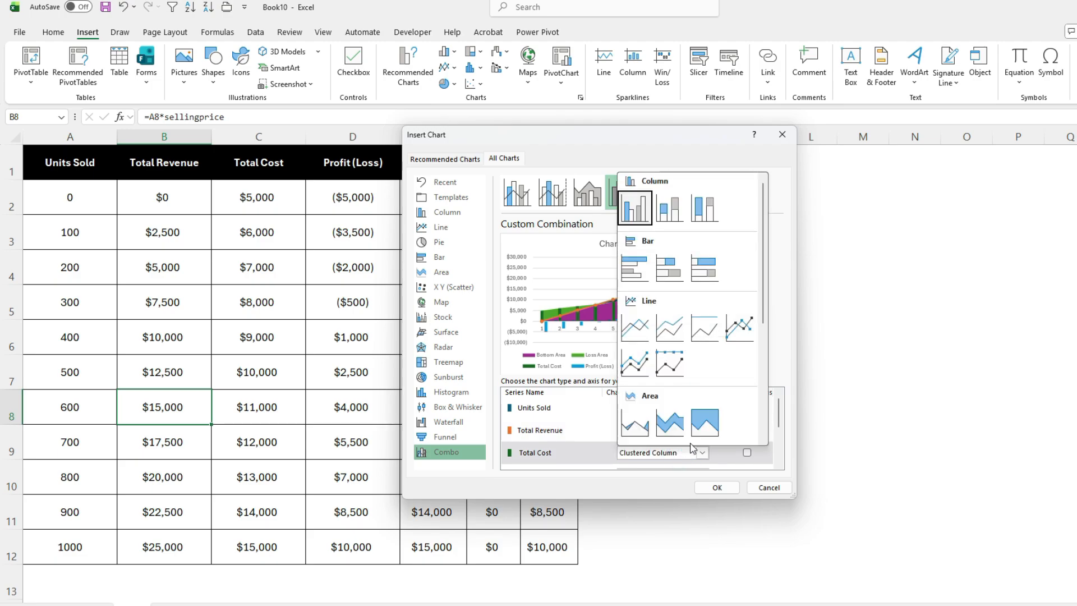
{"action": "left_click", "coordinate": [739, 322]}
{"action": "scroll", "coordinate": [726, 457], "scroll_direction": "down", "scroll_amount": 1}
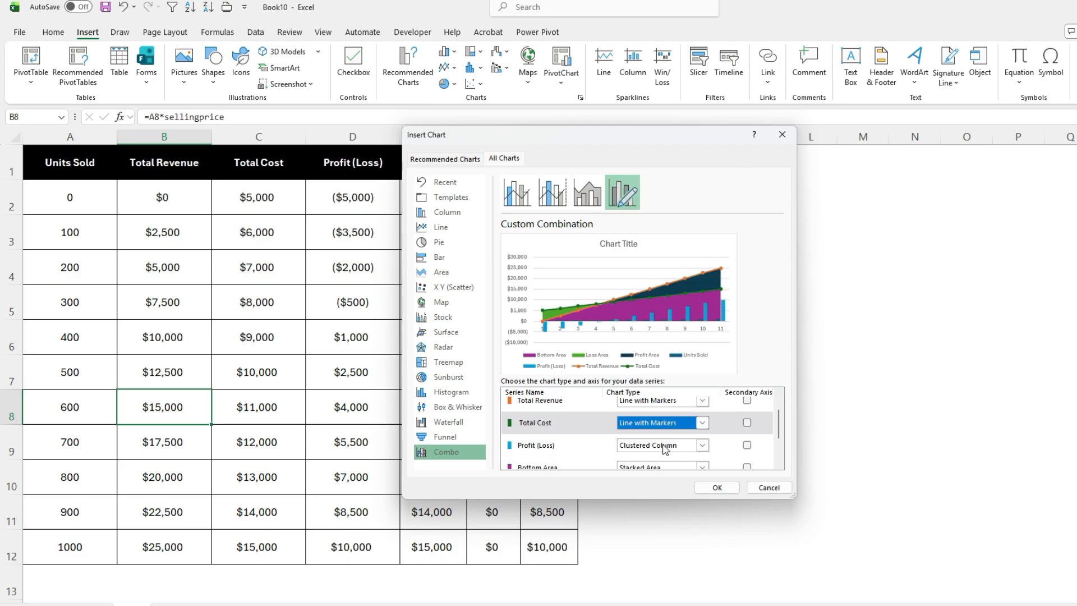
{"action": "scroll", "coordinate": [638, 452], "scroll_direction": "down", "scroll_amount": 1}
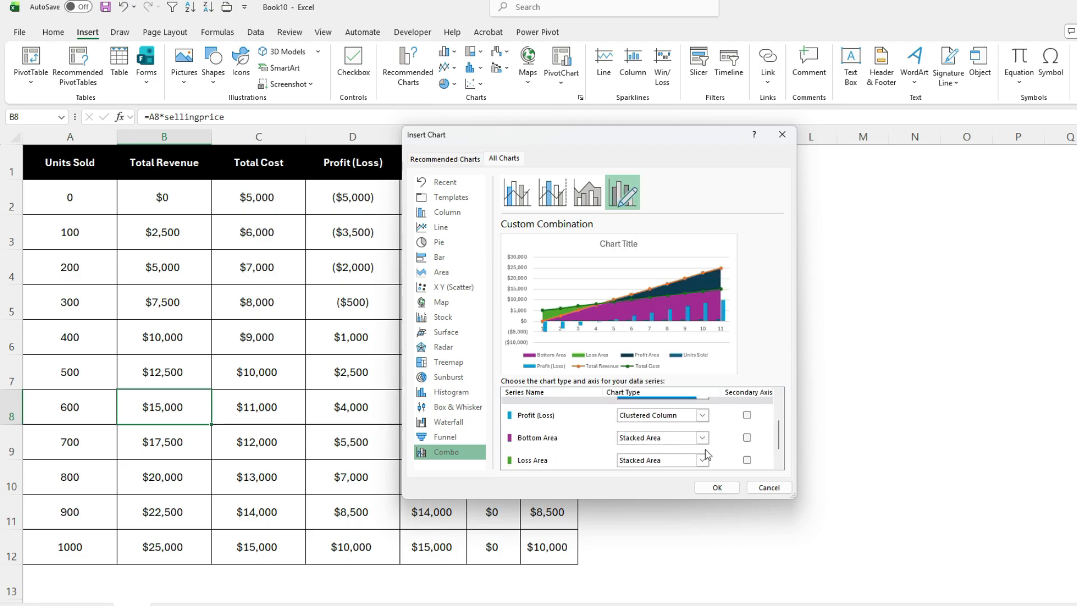
{"action": "left_click", "coordinate": [706, 488]}
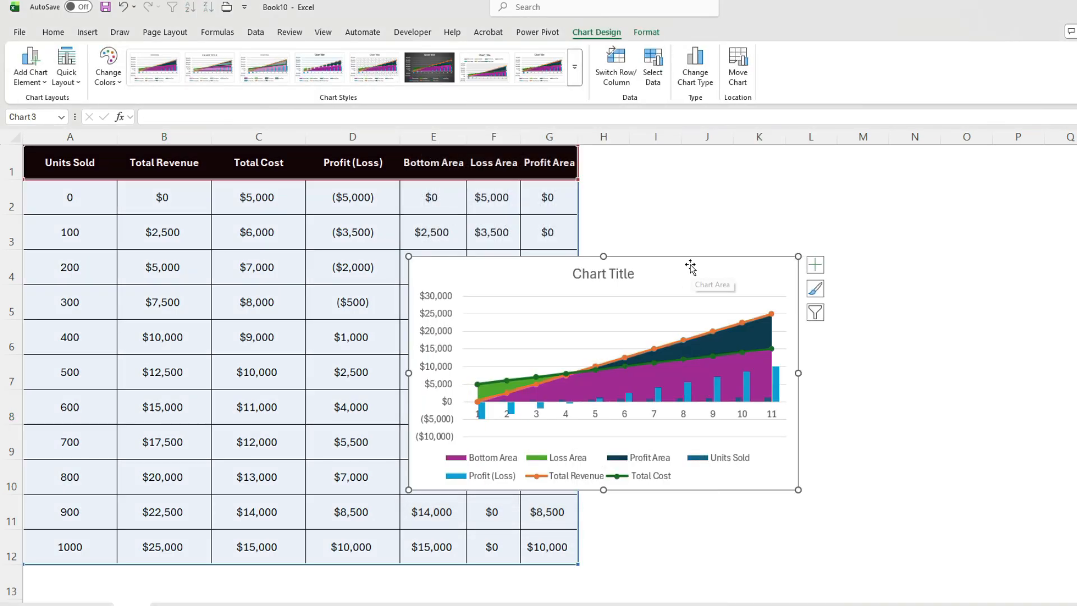
Remove the Units Sold and Profit (Loss) series from the chart's data source.
{"action": "right_click", "coordinate": [677, 328]}
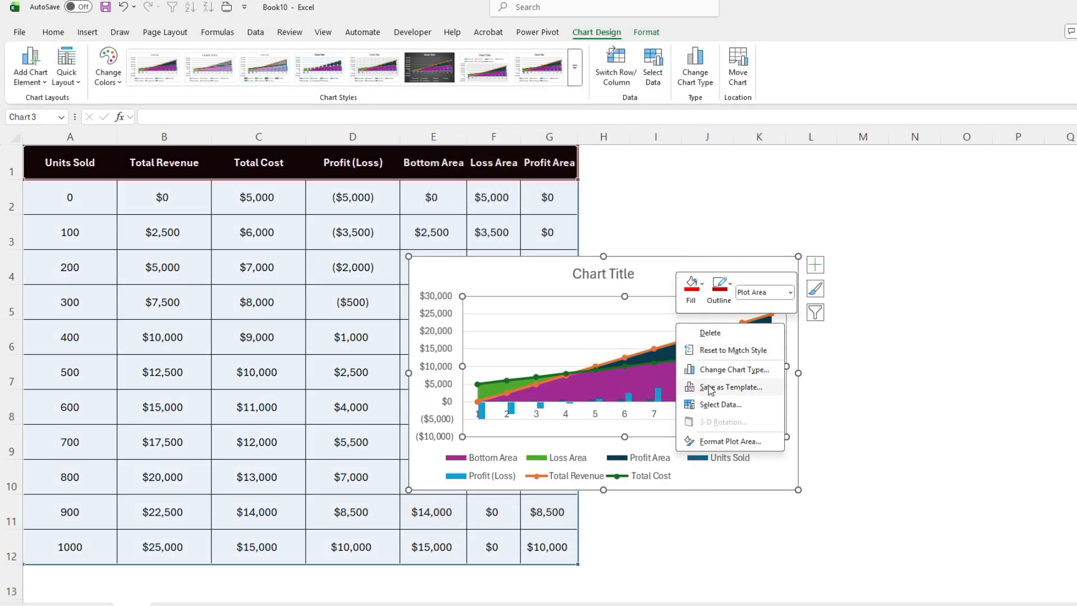
{"action": "left_click", "coordinate": [710, 404]}
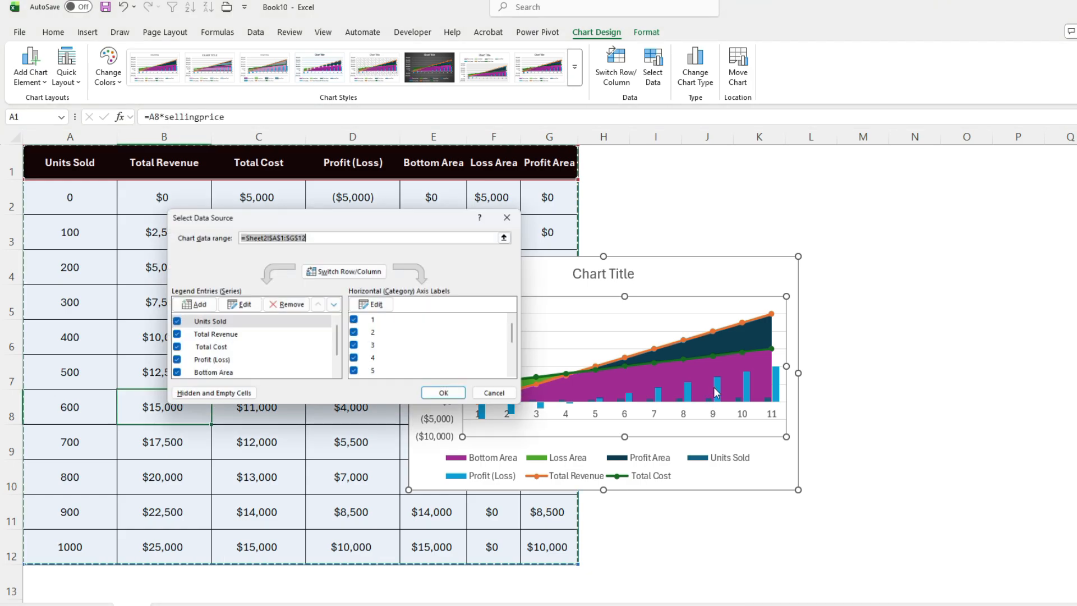
{"action": "left_click", "coordinate": [285, 305]}
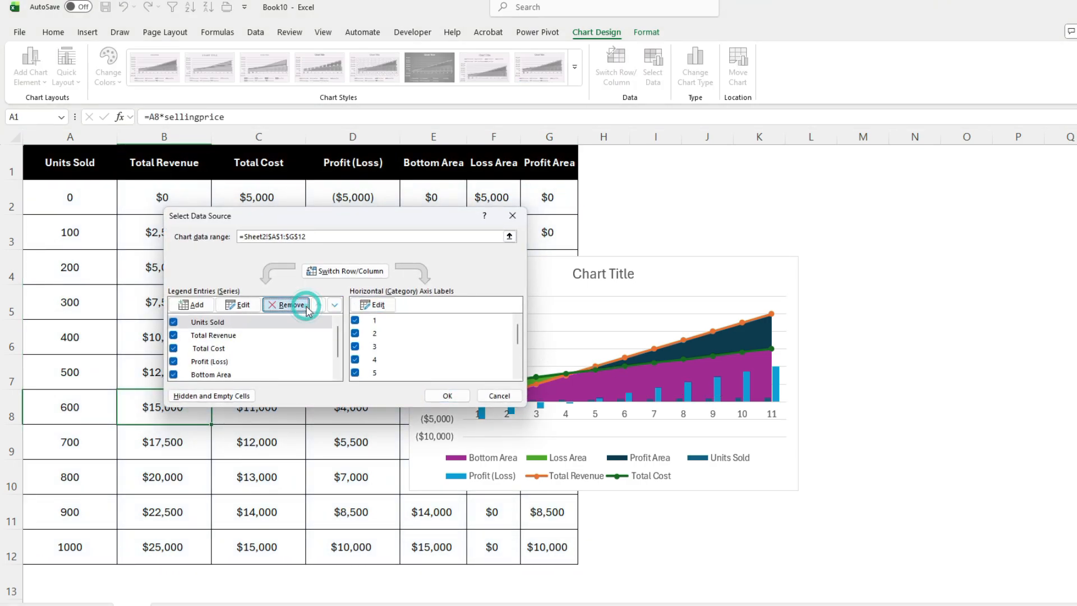
{"action": "left_click", "coordinate": [273, 349]}
{"action": "left_click", "coordinate": [283, 308]}
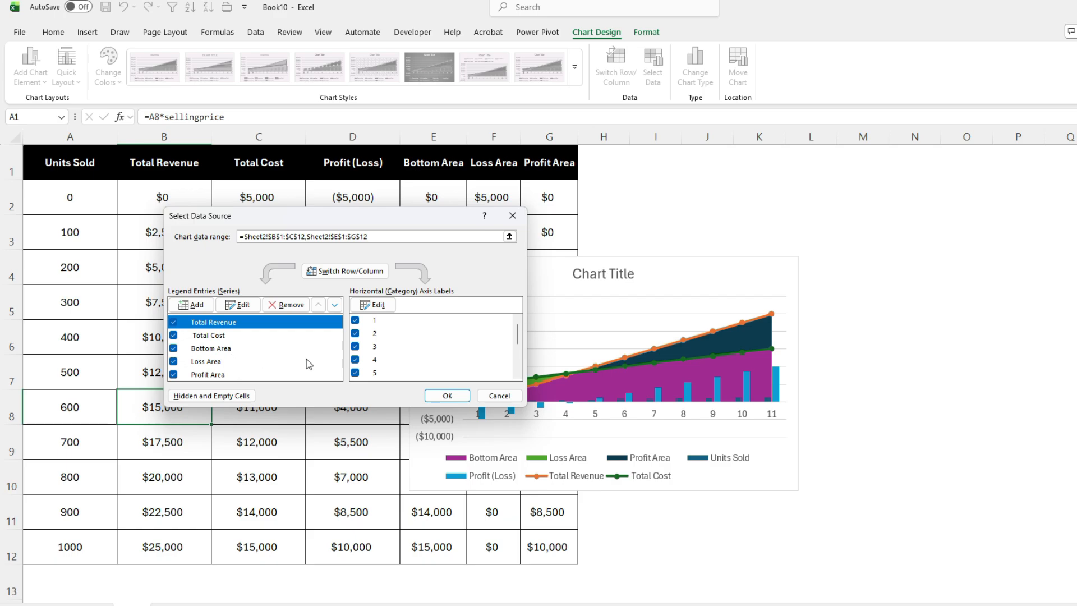
Use the Units Sold values in A2:A12 as horizontal axis labels for both the line and area series, and apply the data source changes.
{"action": "left_click", "coordinate": [373, 305]}
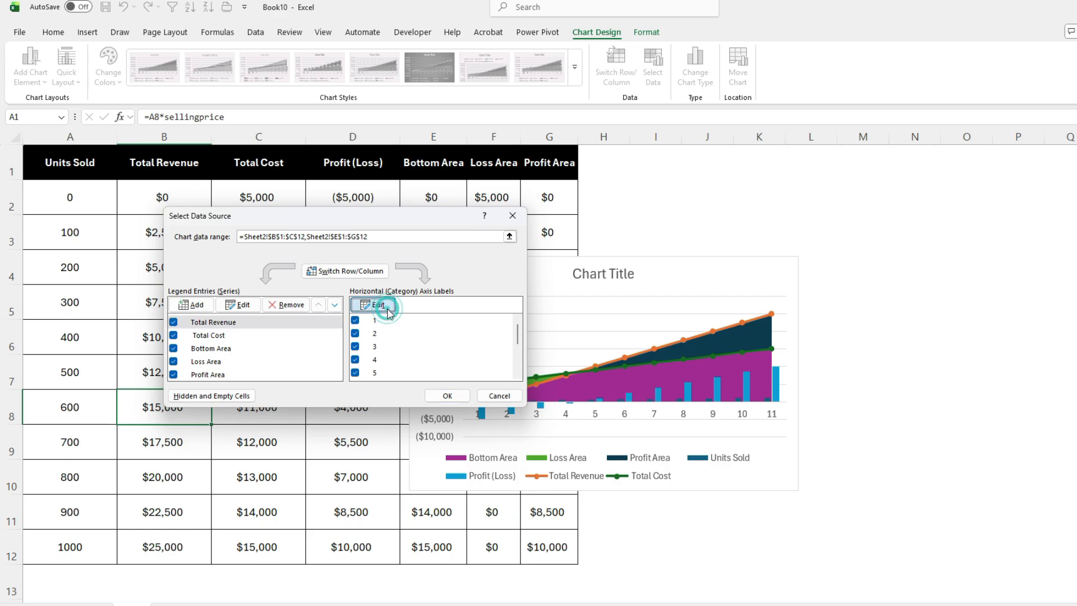
{"action": "left_click_drag", "start_coordinate": [104, 212], "coordinate": [60, 538]}
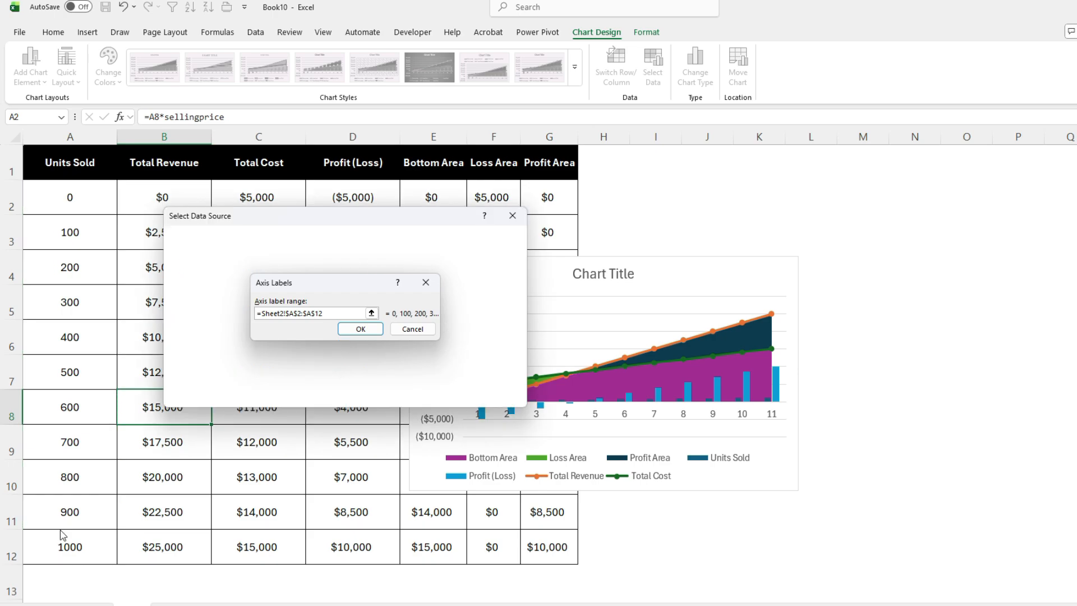
{"action": "key", "text": "Return"}
{"action": "left_click", "coordinate": [225, 336]}
{"action": "left_click", "coordinate": [226, 349]}
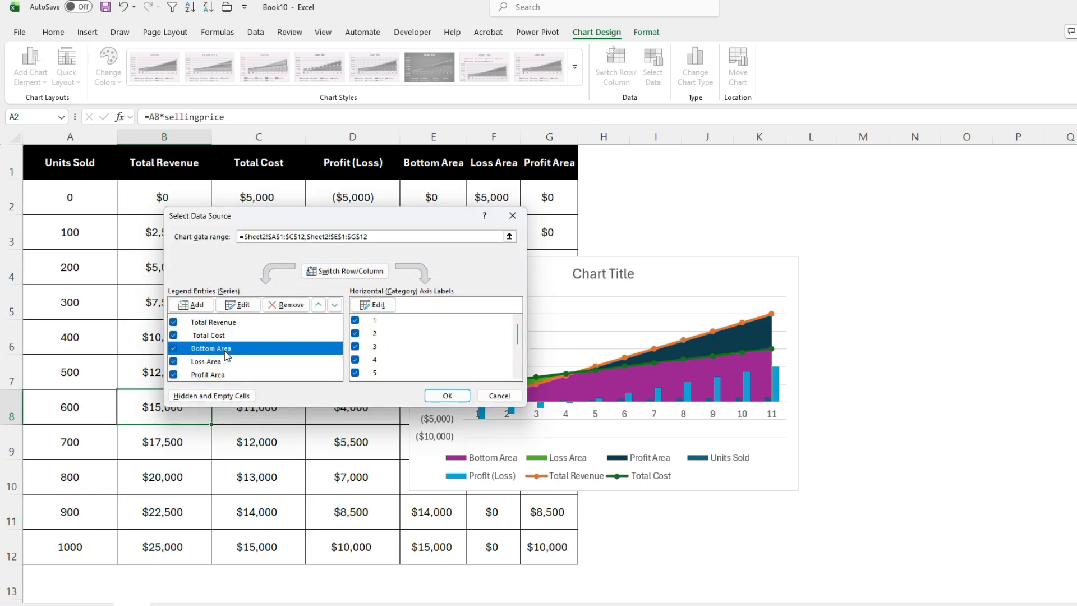
{"action": "left_click", "coordinate": [375, 305]}
{"action": "left_click_drag", "start_coordinate": [87, 196], "coordinate": [62, 533]}
{"action": "key", "text": "Return"}
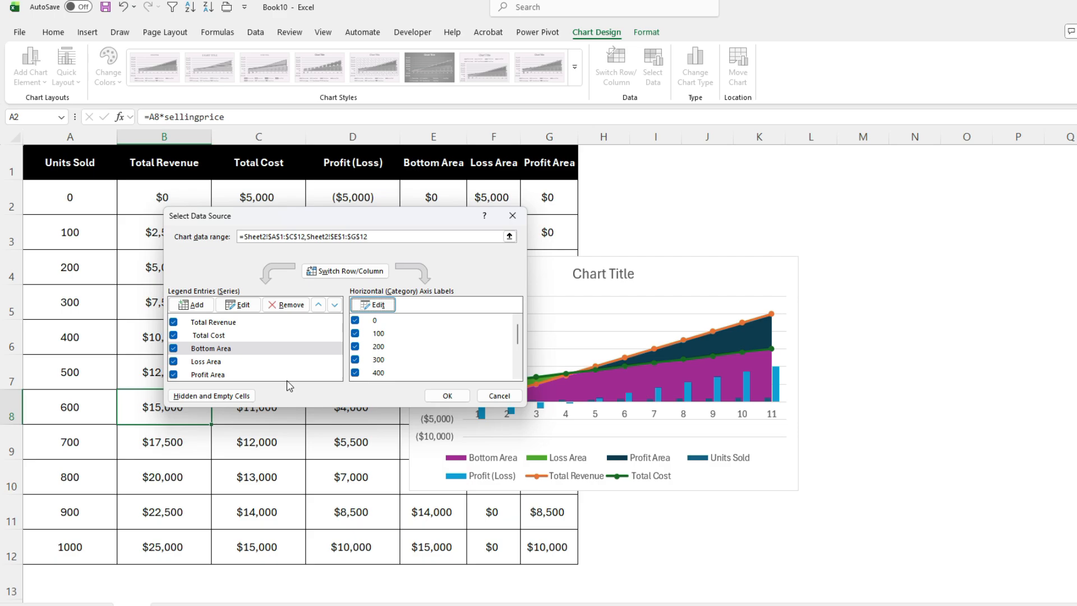
{"action": "left_click", "coordinate": [255, 366]}
{"action": "left_click", "coordinate": [256, 375]}
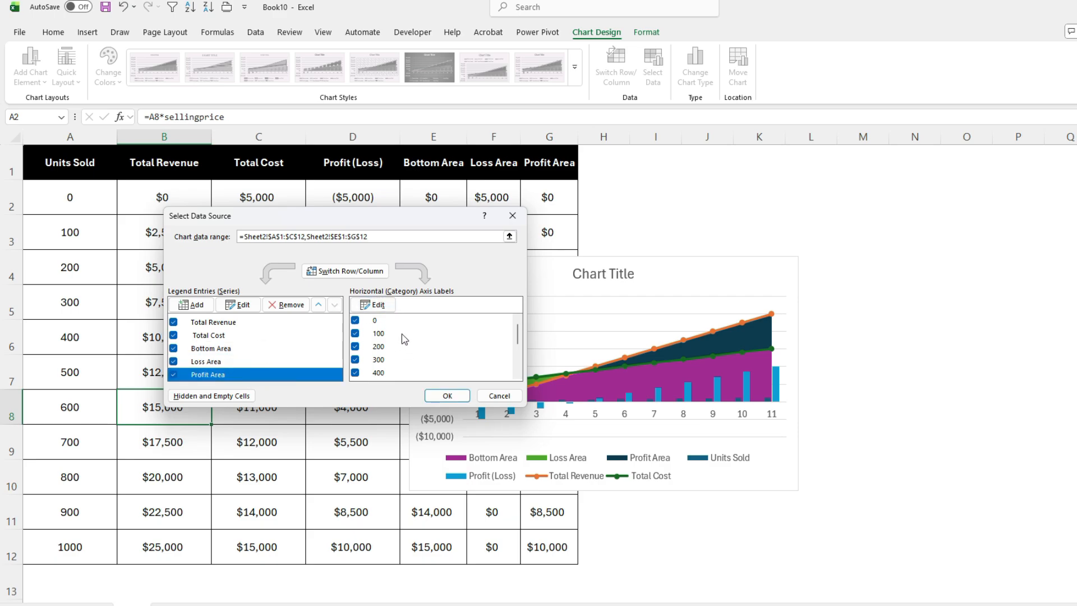
{"action": "left_click", "coordinate": [446, 395]}
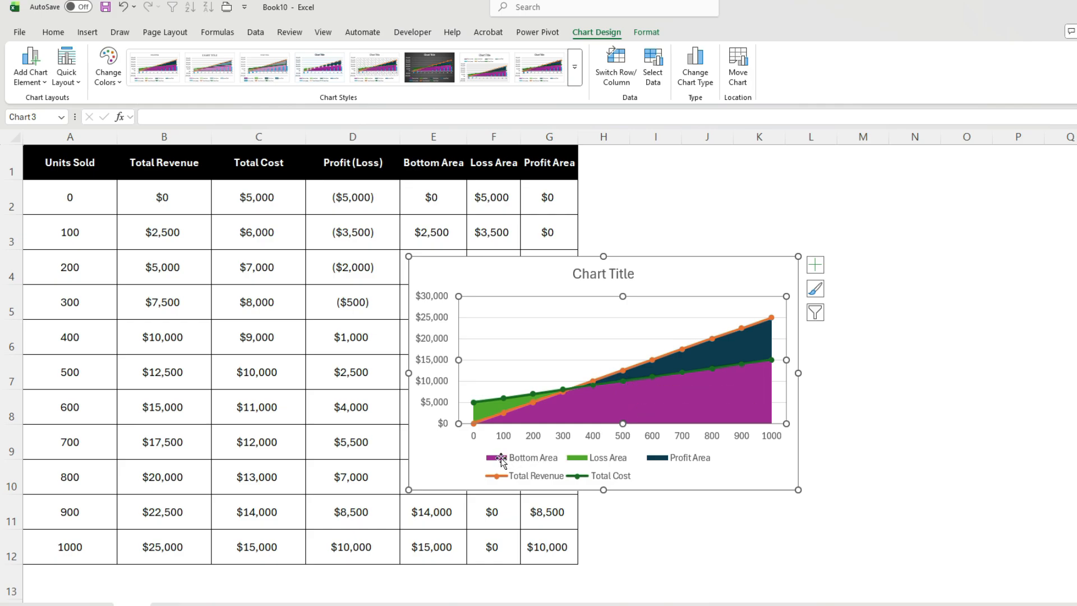
Set the Bottom Area series of the chart to No Fill.
{"action": "left_click", "coordinate": [563, 419]}
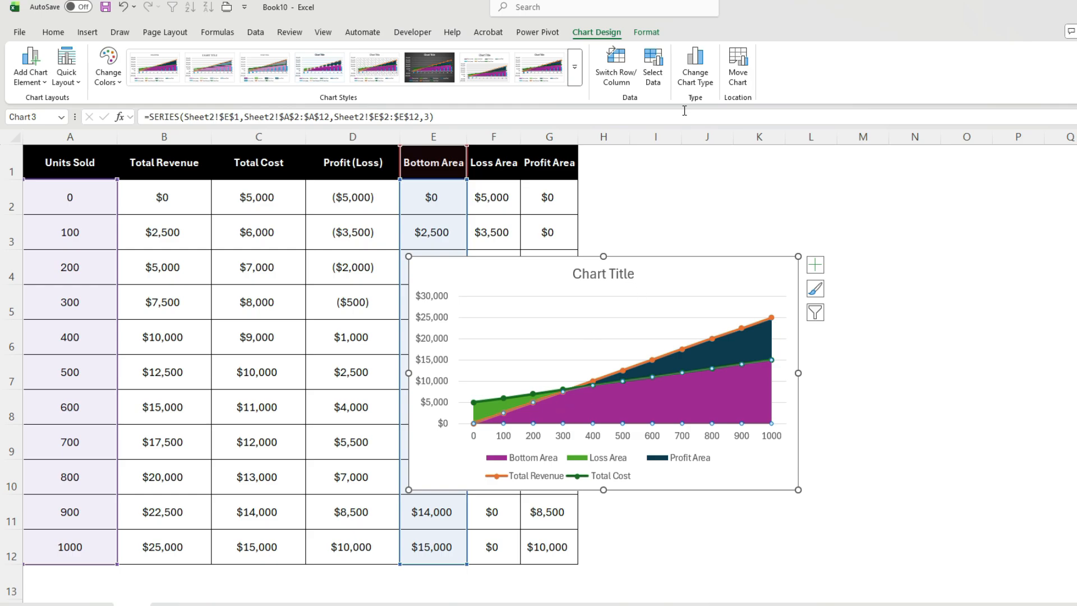
{"action": "left_click", "coordinate": [651, 34]}
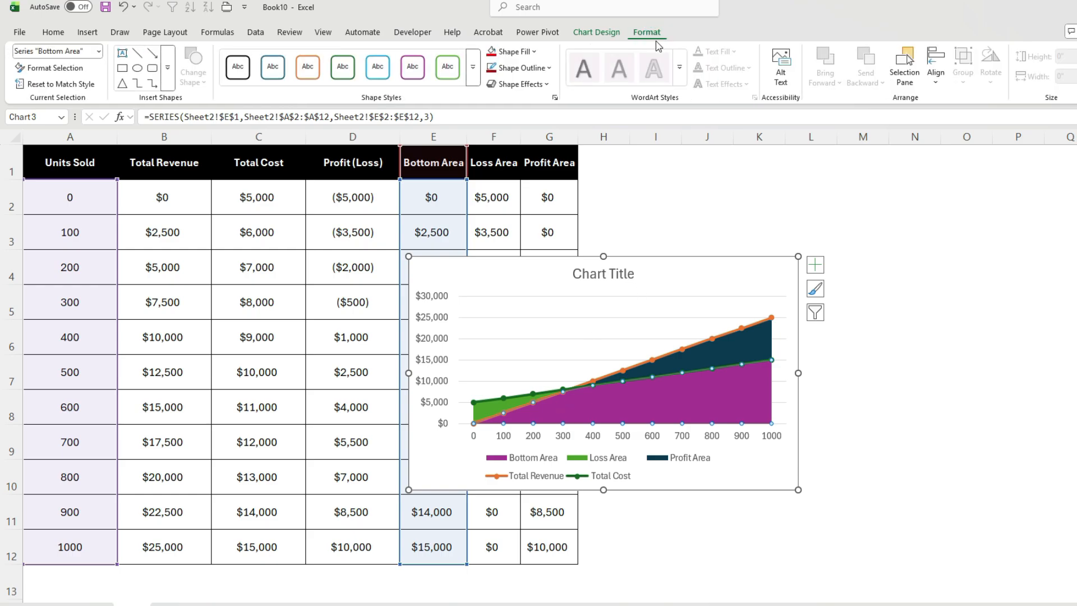
{"action": "left_click", "coordinate": [533, 51]}
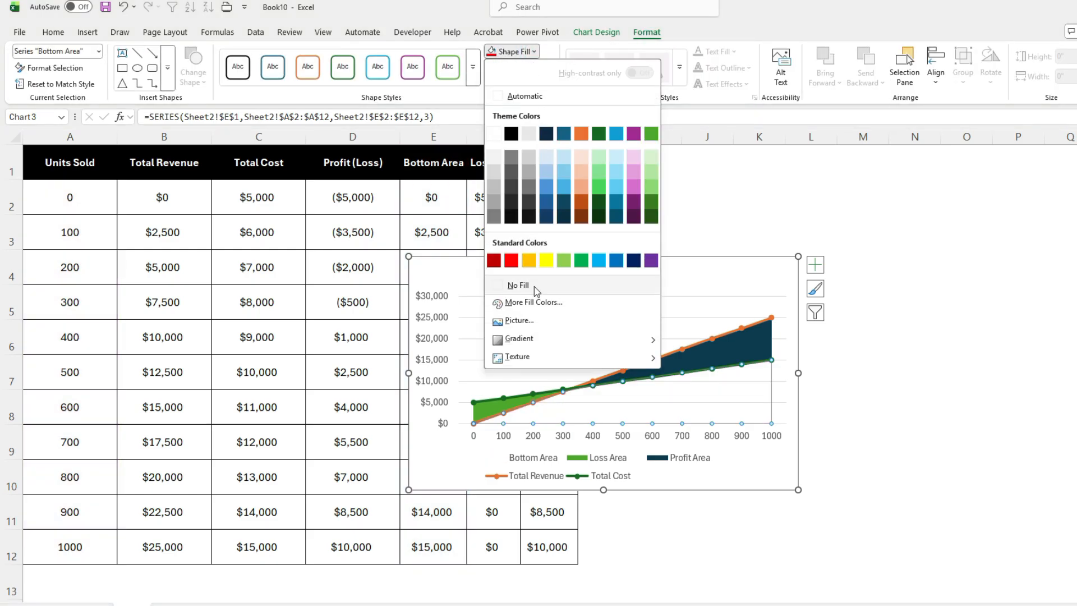
{"action": "left_click", "coordinate": [519, 286]}
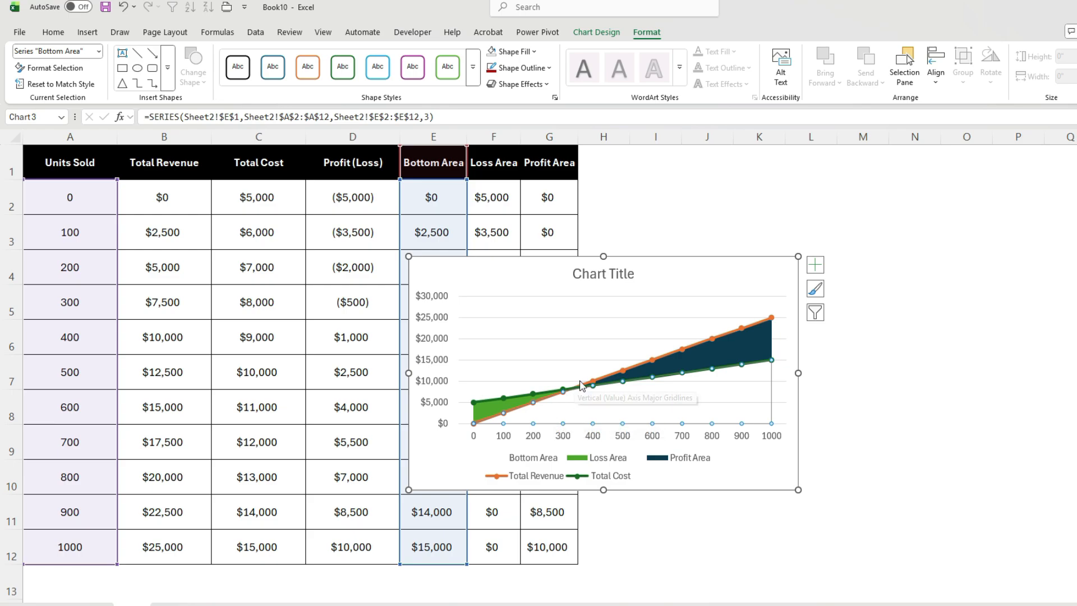
{"action": "left_click", "coordinate": [699, 279]}
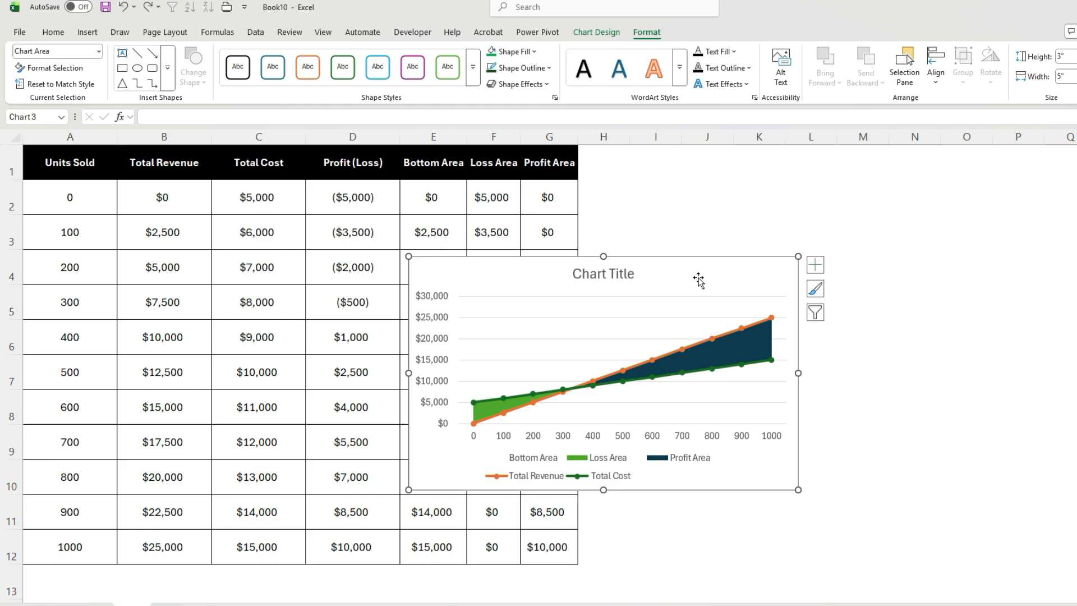
Set the fill and outline of the Total Revenue series to the standard green.
{"action": "left_click", "coordinate": [701, 348]}
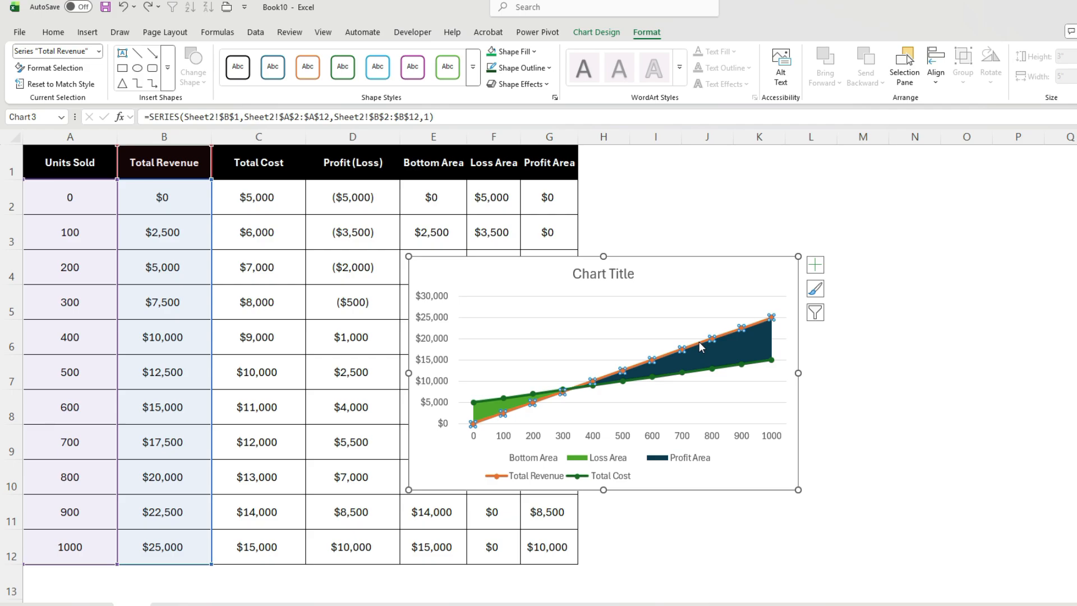
{"action": "left_click", "coordinate": [533, 51]}
{"action": "left_click", "coordinate": [582, 261]}
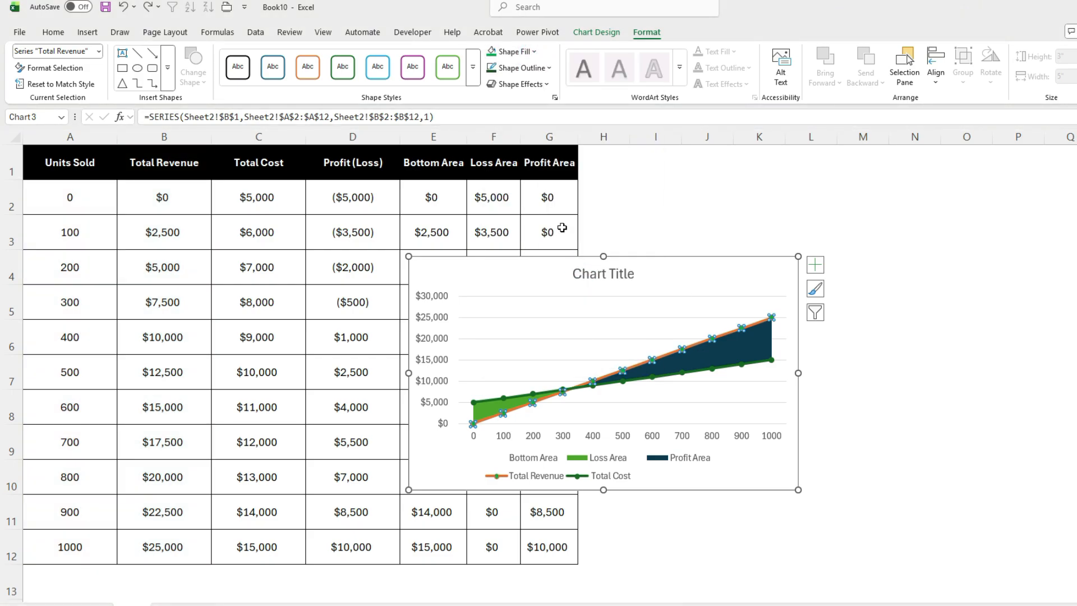
{"action": "left_click", "coordinate": [519, 68]}
{"action": "left_click", "coordinate": [582, 278]}
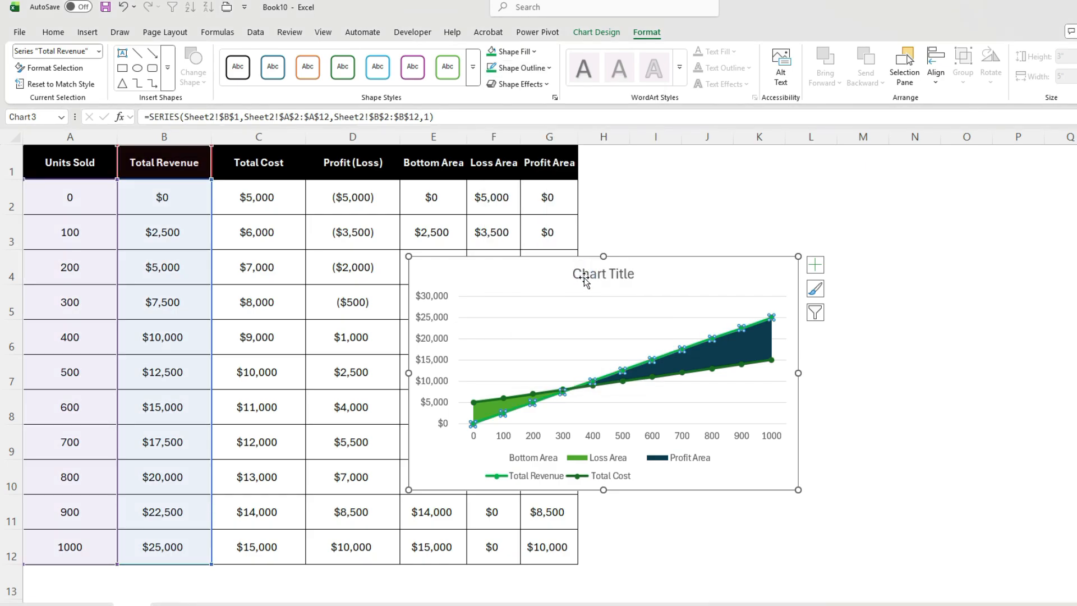
Set the fill and outline of the Total Cost series to the standard red.
{"action": "left_click", "coordinate": [668, 377]}
{"action": "left_click", "coordinate": [536, 52]}
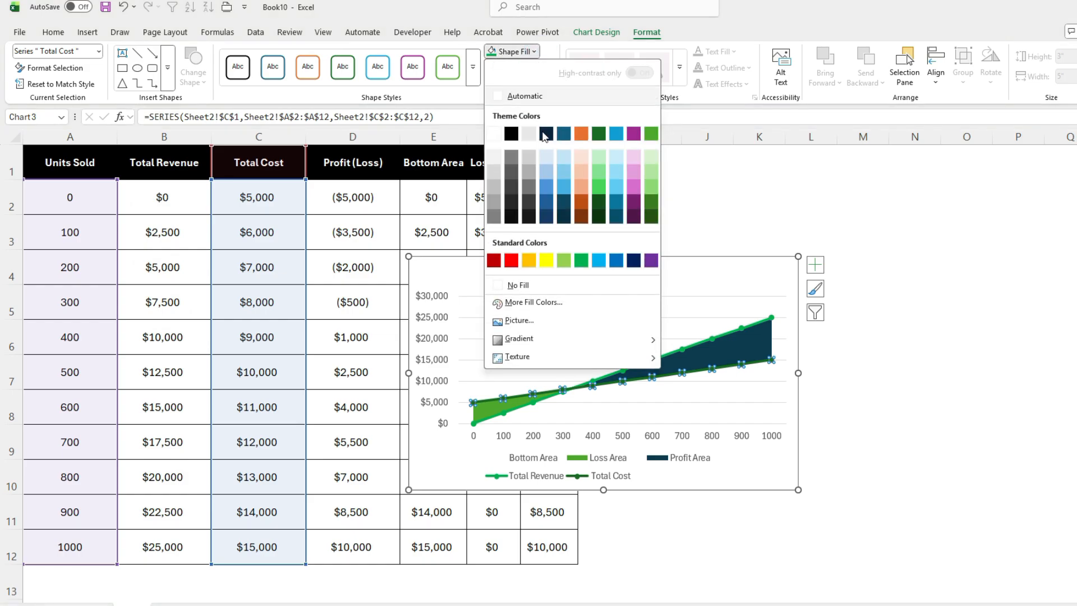
{"action": "left_click", "coordinate": [509, 258]}
{"action": "left_click", "coordinate": [542, 68]}
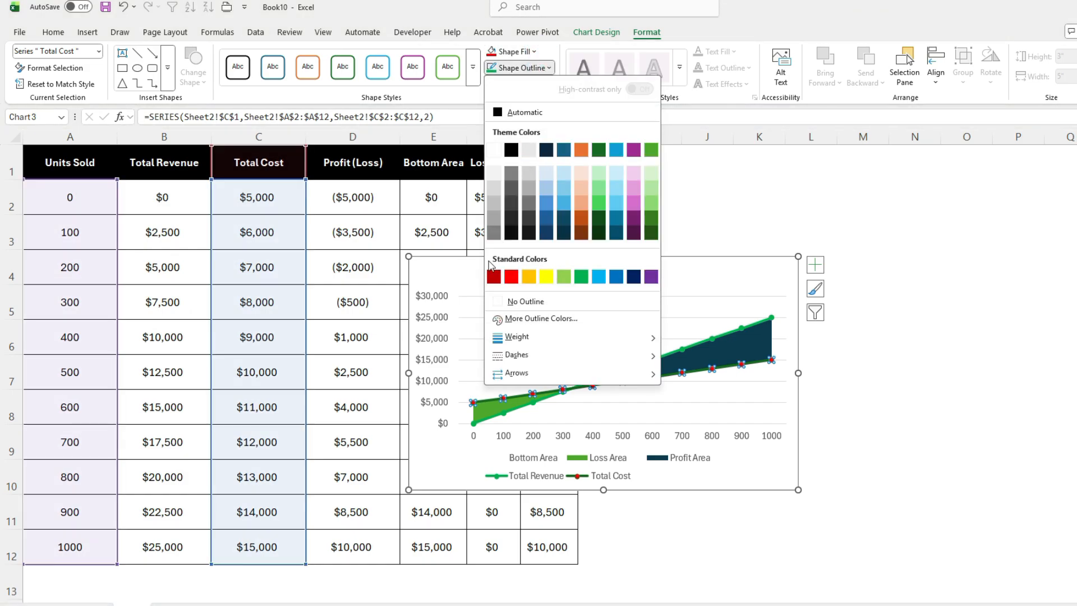
{"action": "left_click", "coordinate": [508, 273]}
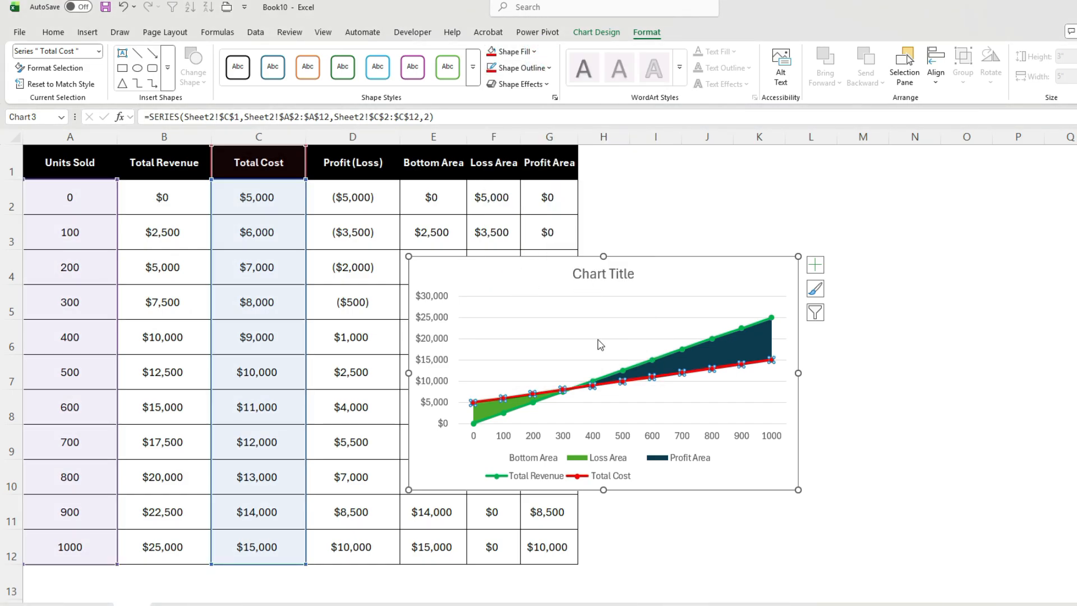
Give the Loss Area series a pattern fill with a red foreground colour.
{"action": "left_click", "coordinate": [484, 414]}
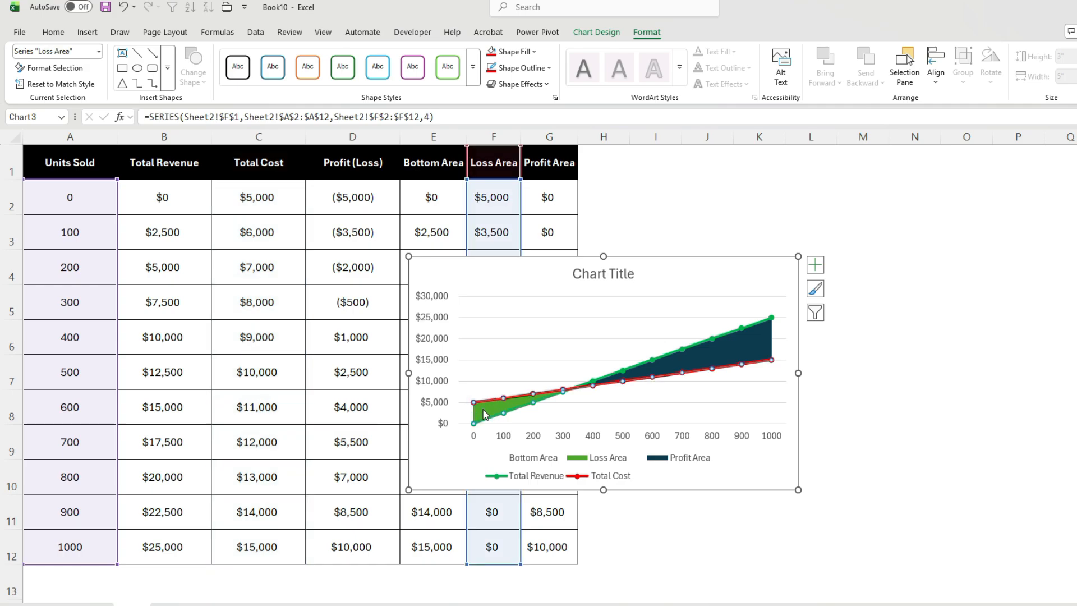
{"action": "right_click", "coordinate": [486, 414]}
{"action": "left_click", "coordinate": [553, 544]}
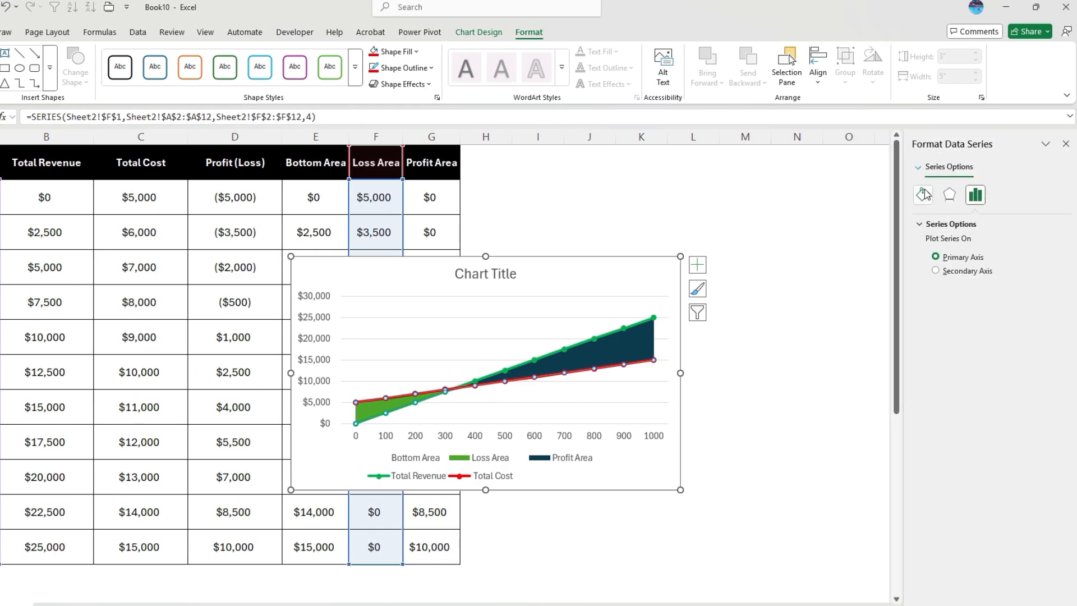
{"action": "left_click", "coordinate": [923, 195]}
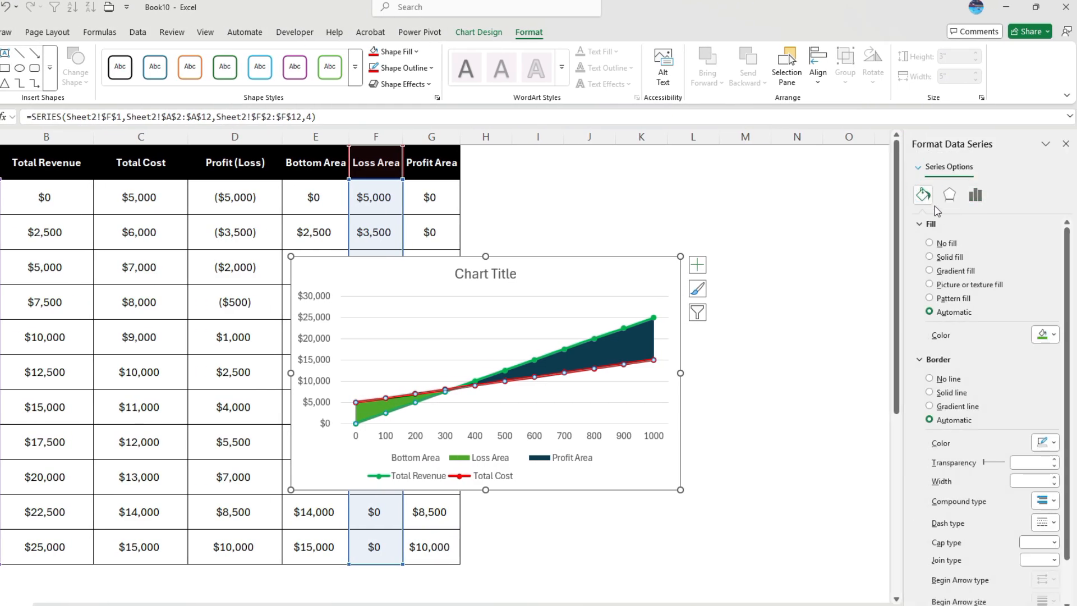
{"action": "left_click", "coordinate": [952, 300]}
{"action": "left_click", "coordinate": [1047, 480]}
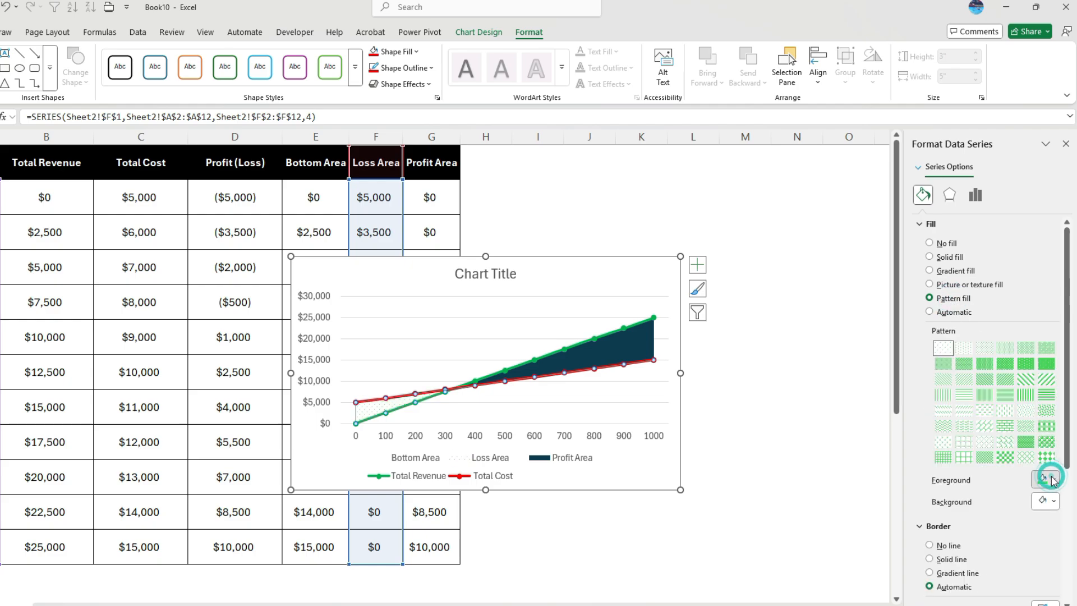
{"action": "left_click", "coordinate": [931, 440]}
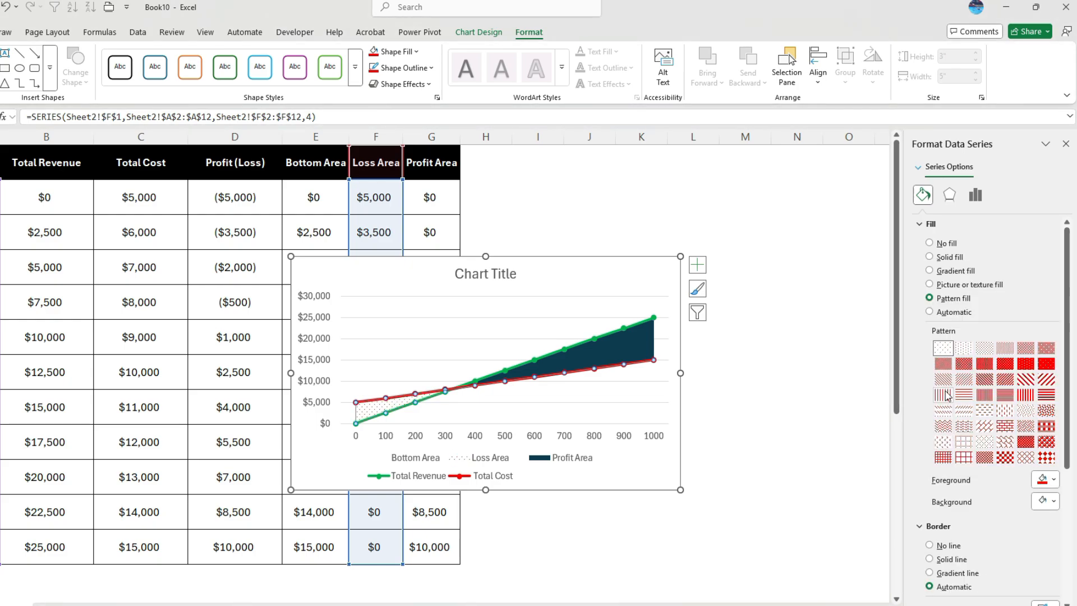
Try several fill patterns on the Loss Area series and settle on the fine, medium-density dotted one.
{"action": "left_click", "coordinate": [964, 364]}
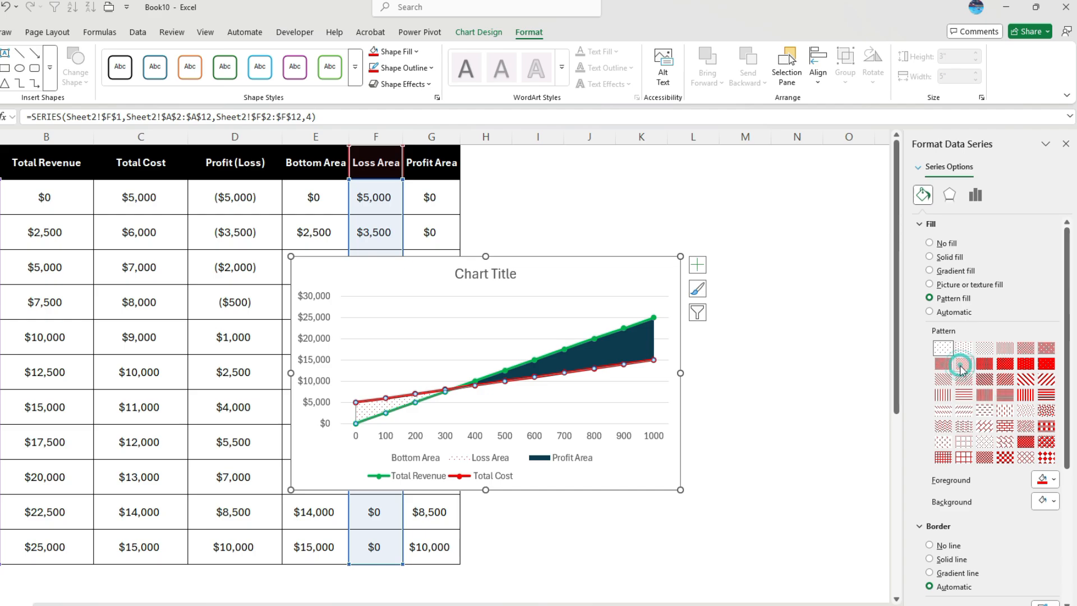
{"action": "left_click", "coordinate": [983, 364]}
{"action": "left_click", "coordinate": [985, 379]}
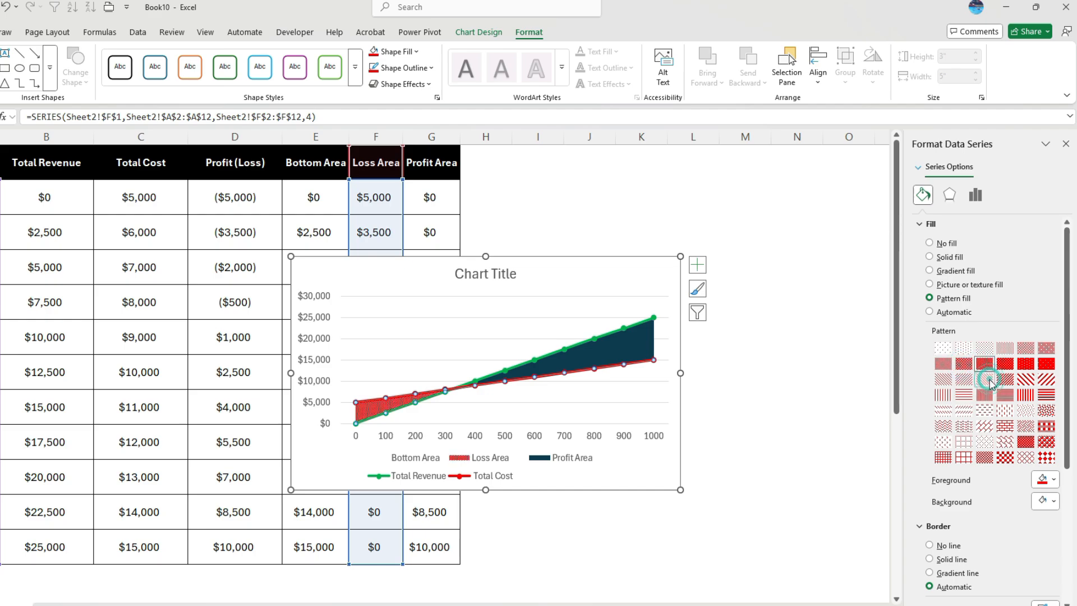
{"action": "left_click", "coordinate": [1027, 382]}
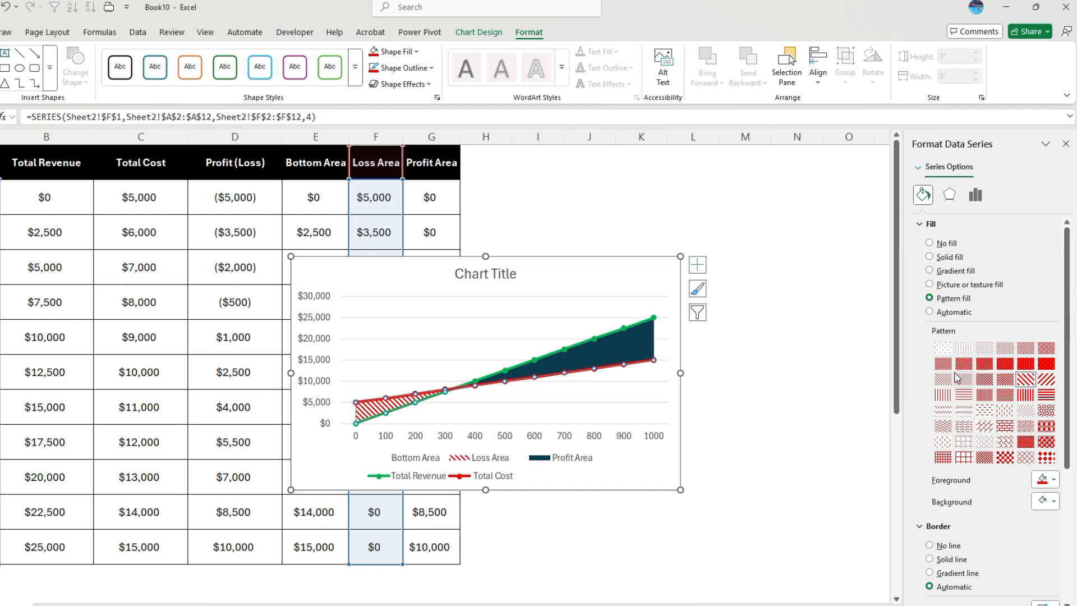
{"action": "left_click", "coordinate": [946, 364]}
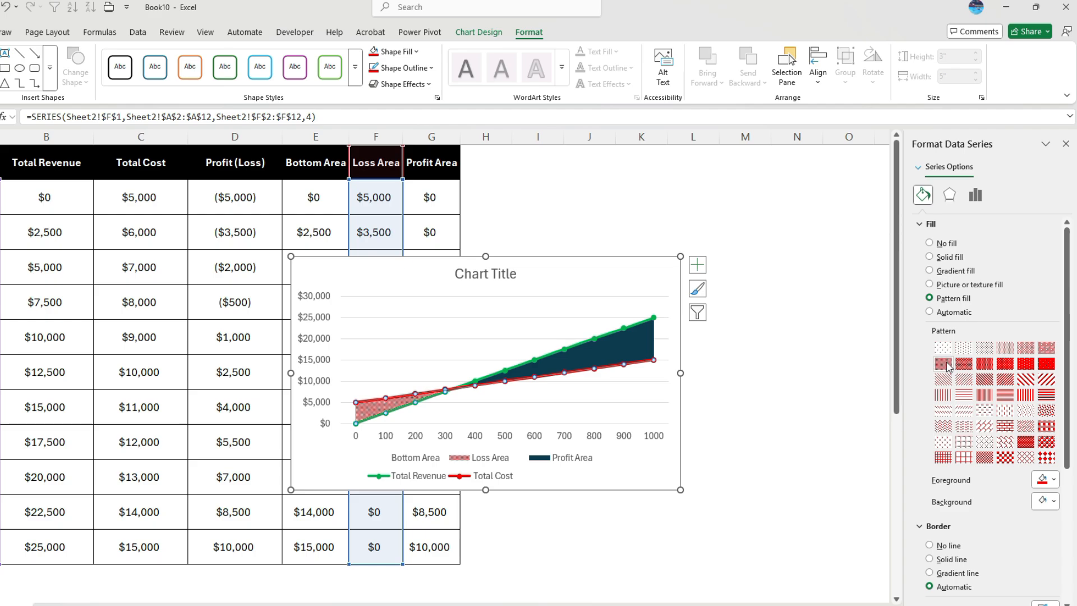
Give the Profit Area series a pattern fill with a green foreground and a narrow, dense upward diagonal stripe pattern.
{"action": "left_click", "coordinate": [615, 352]}
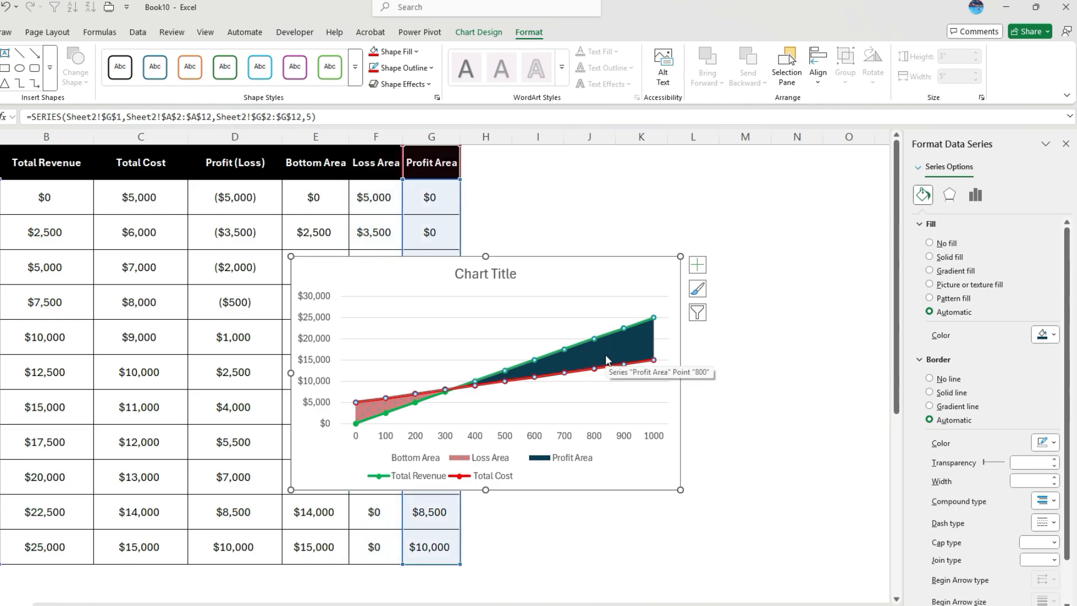
{"action": "left_click", "coordinate": [937, 299]}
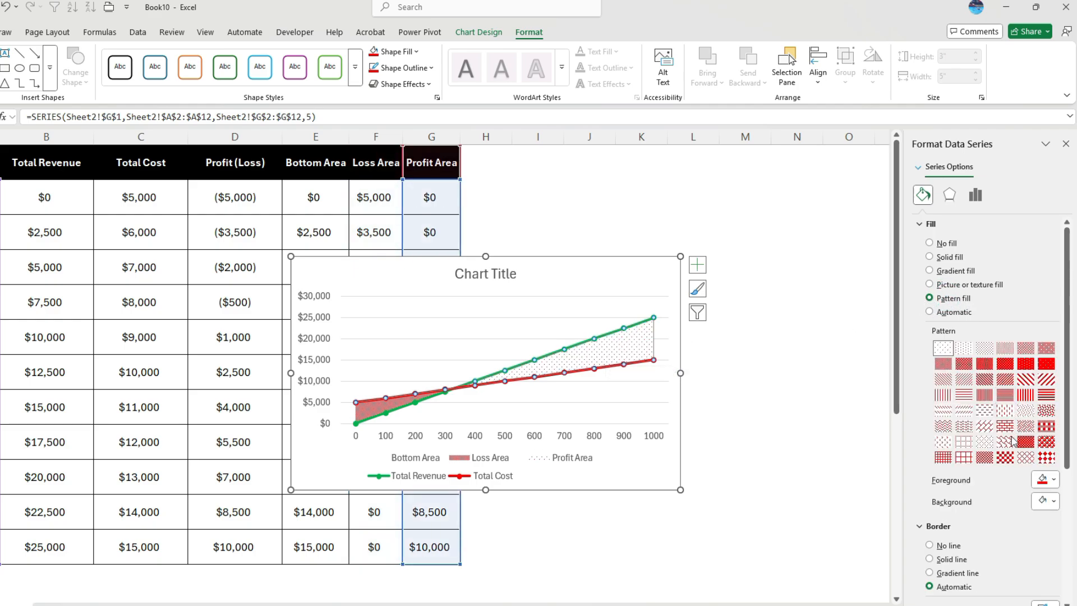
{"action": "left_click", "coordinate": [1047, 480]}
{"action": "left_click", "coordinate": [998, 440]}
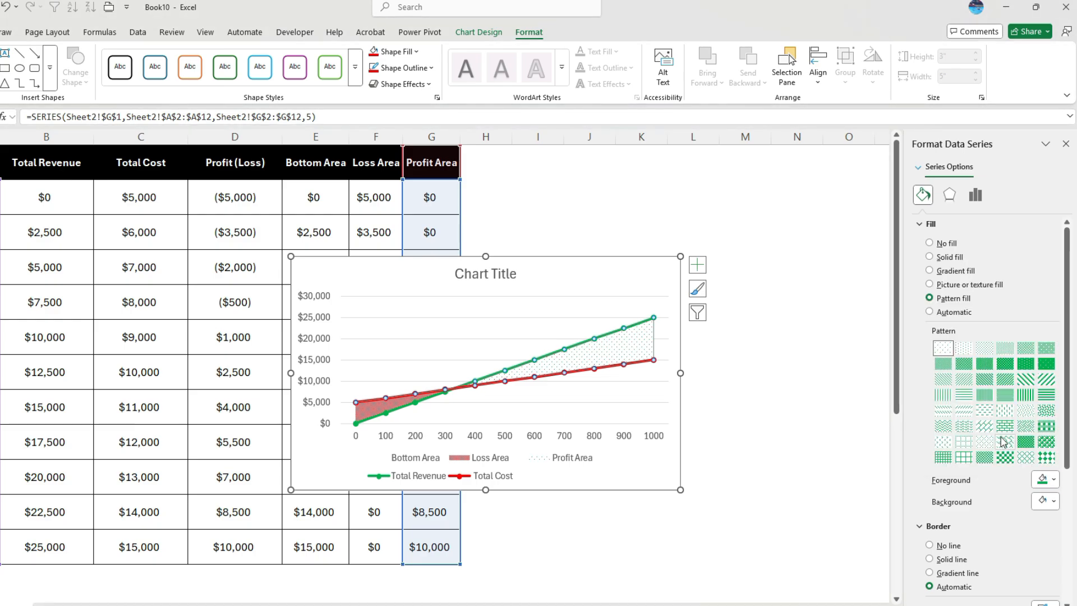
{"action": "left_click", "coordinate": [1026, 379]}
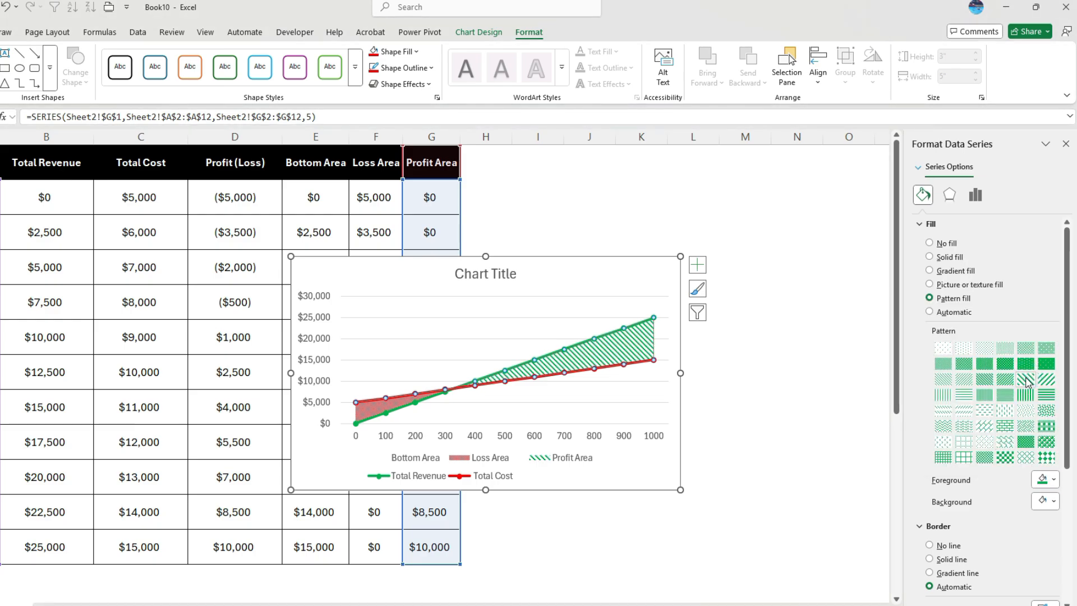
{"action": "left_click", "coordinate": [1008, 384]}
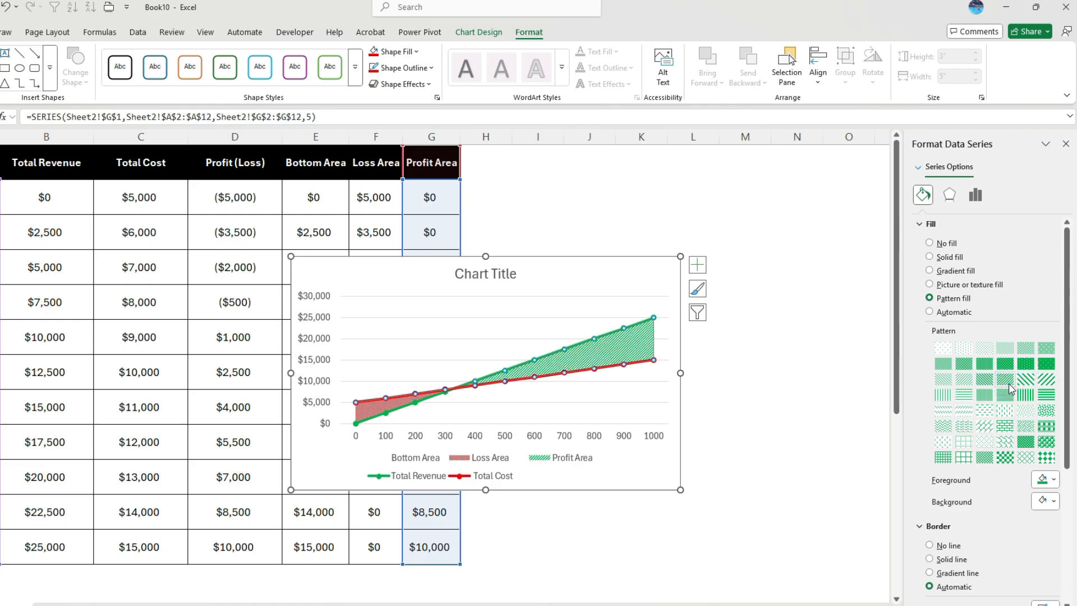
Title the chart "Break-Even Chart" and delete its legend.
{"action": "triple_click", "coordinate": [494, 280]}
{"action": "type", "text": "Br"}
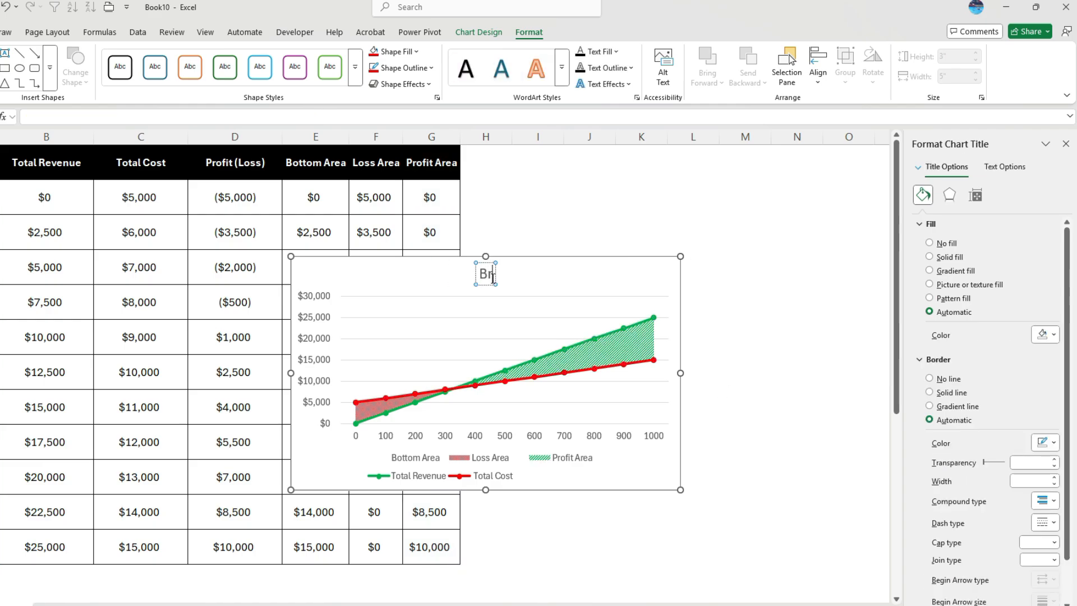
{"action": "type", "text": "eak-Even Chart"}
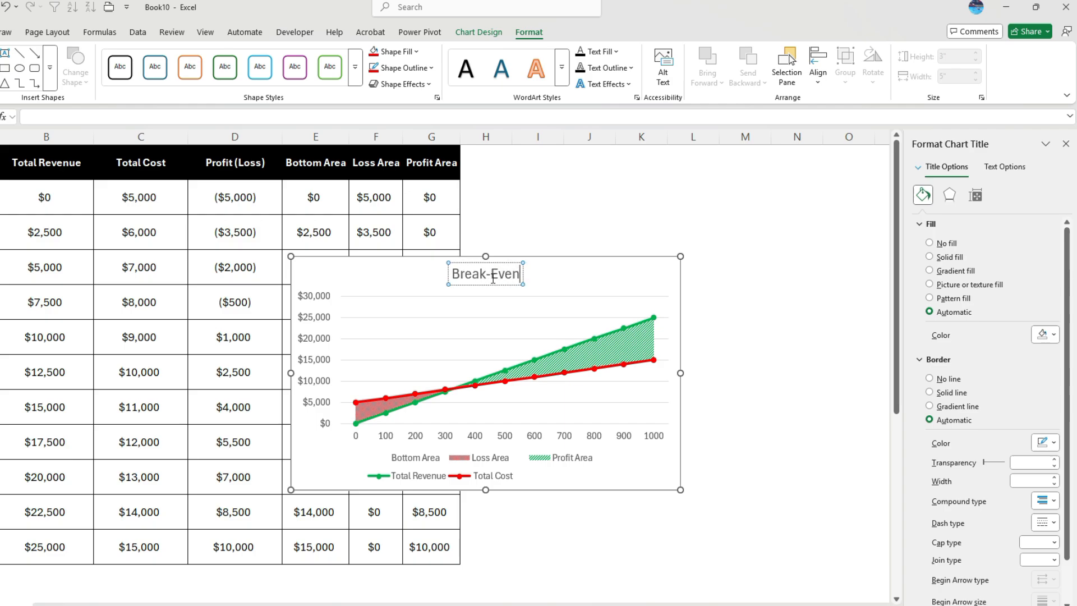
{"action": "left_click", "coordinate": [543, 456]}
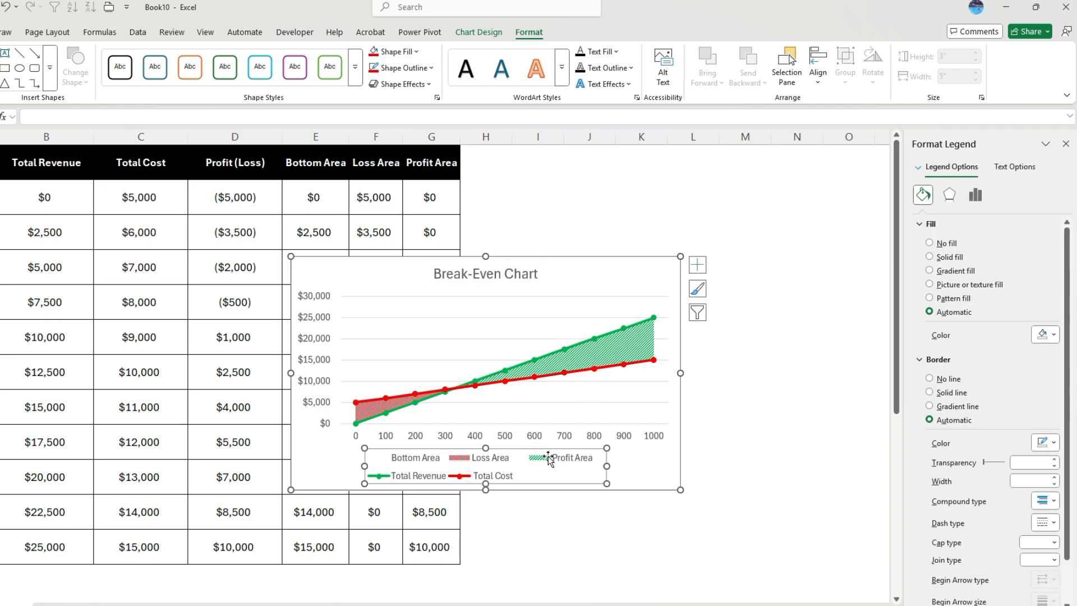
{"action": "key", "text": "Delete"}
Move the chart up and toward the table's first columns, and enlarge it to about 3.98" high by 6.65" wide.
{"action": "left_click_drag", "start_coordinate": [591, 280], "coordinate": [539, 223]}
{"action": "left_click_drag", "start_coordinate": [628, 432], "coordinate": [757, 508]}
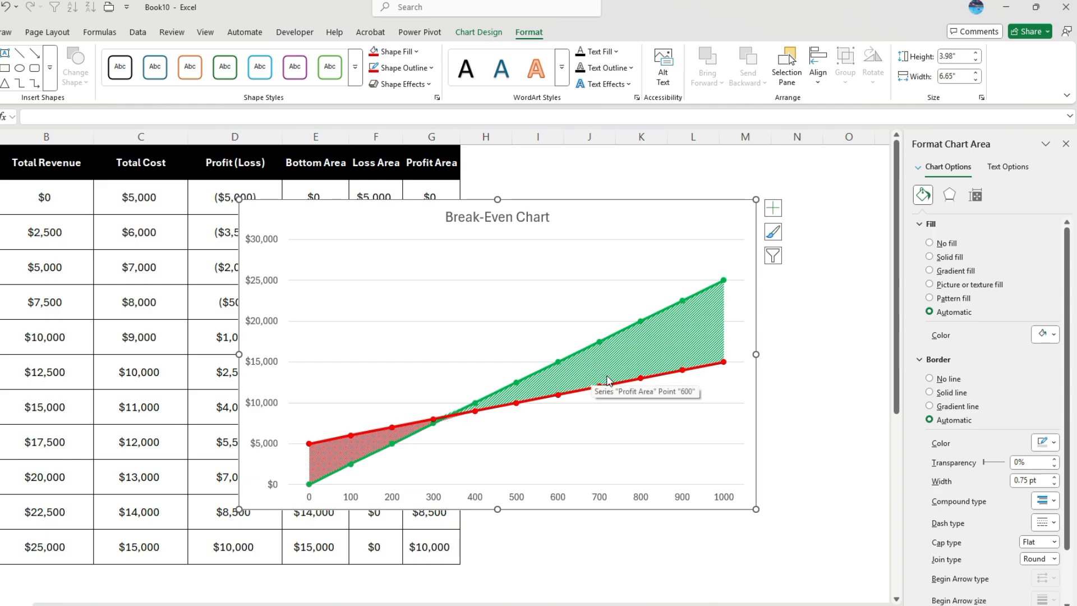
{"action": "left_click", "coordinate": [599, 228]}
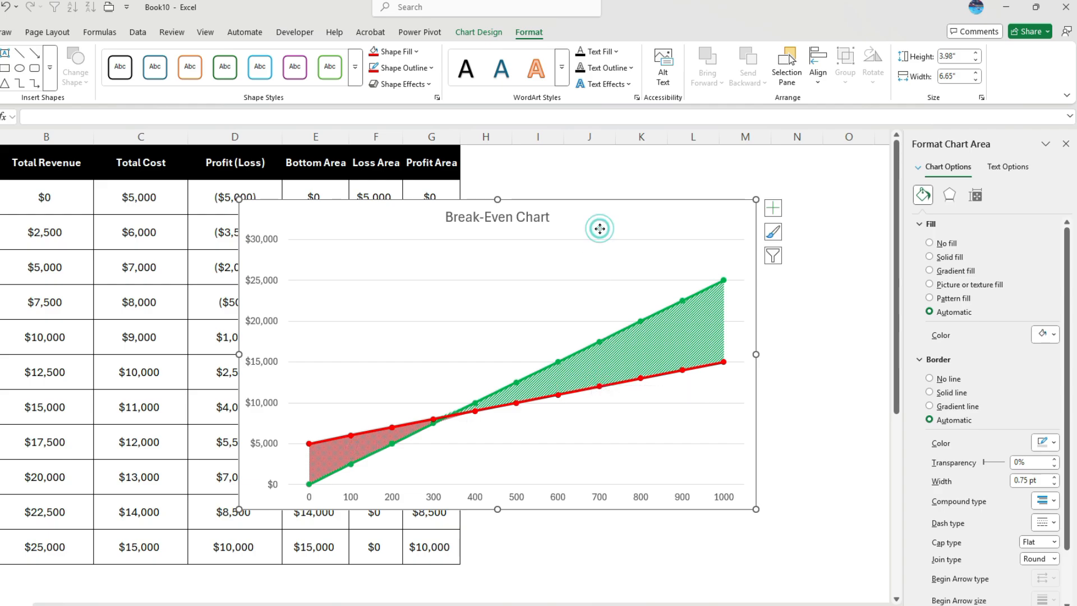
Add primary major vertical gridlines to the break-even chart.
{"action": "left_click", "coordinate": [599, 251]}
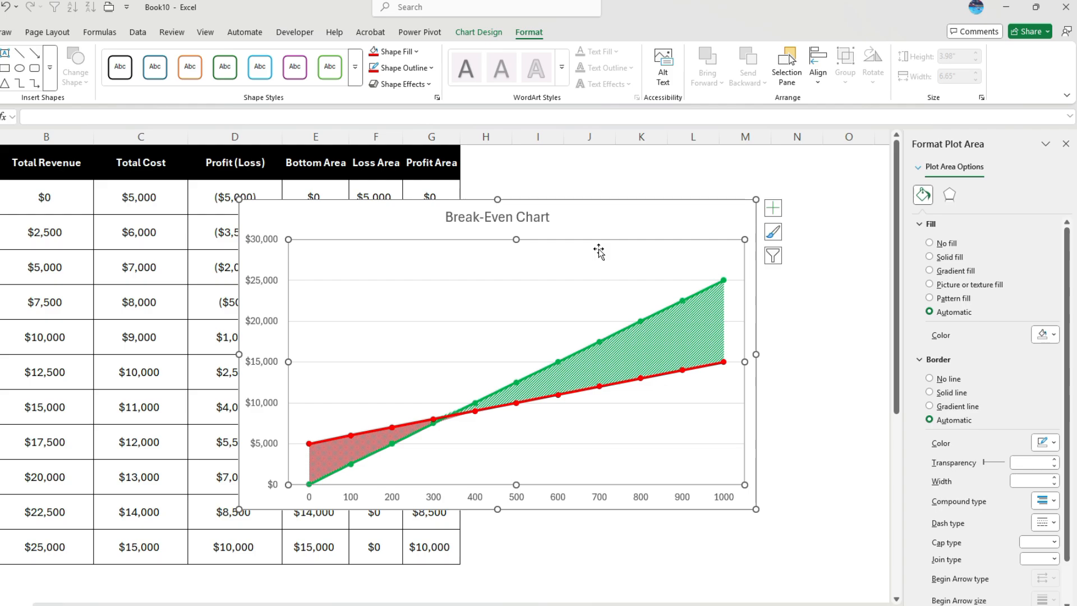
{"action": "left_click", "coordinate": [480, 32]}
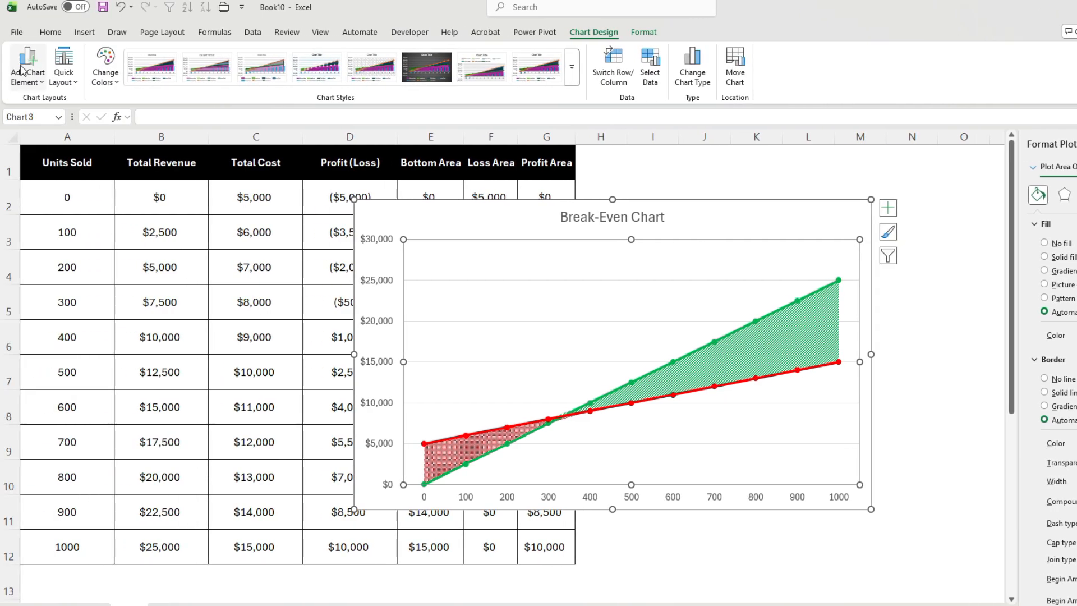
{"action": "left_click", "coordinate": [25, 71]}
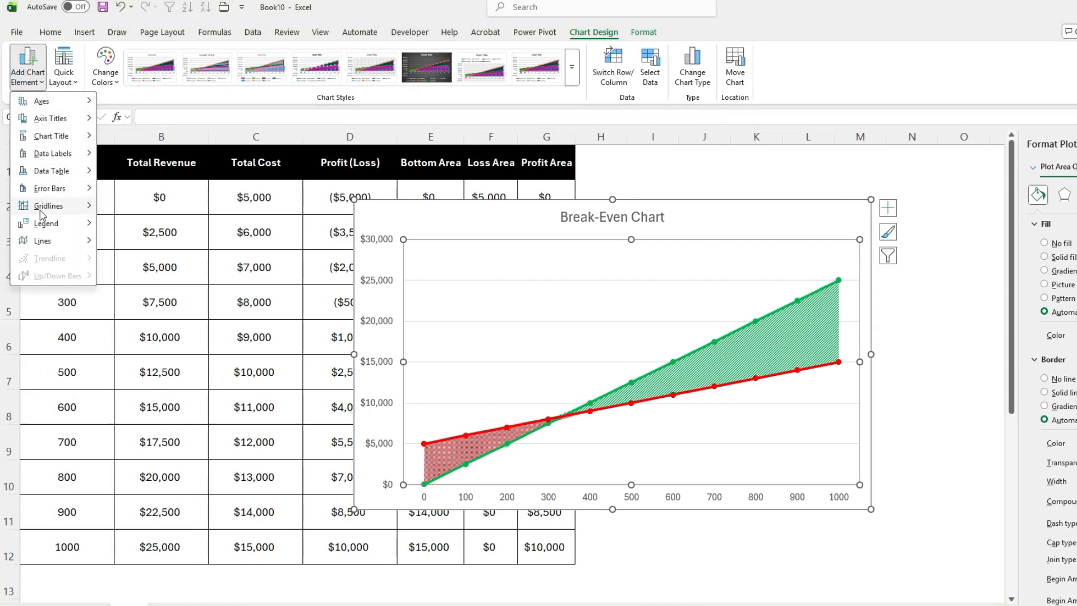
{"action": "mouse_move", "coordinate": [53, 206]}
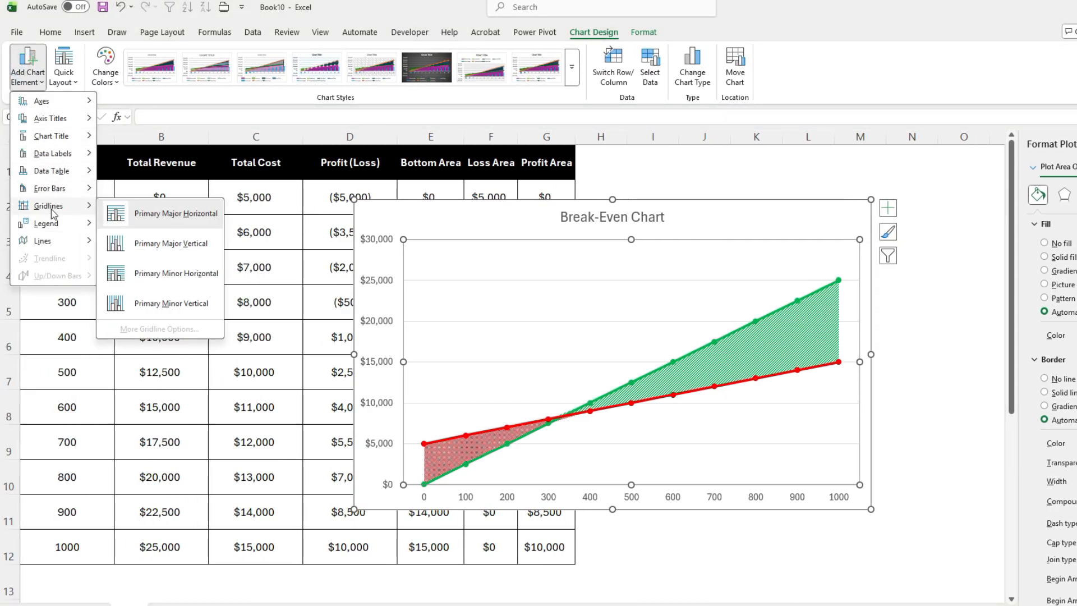
{"action": "left_click", "coordinate": [189, 244]}
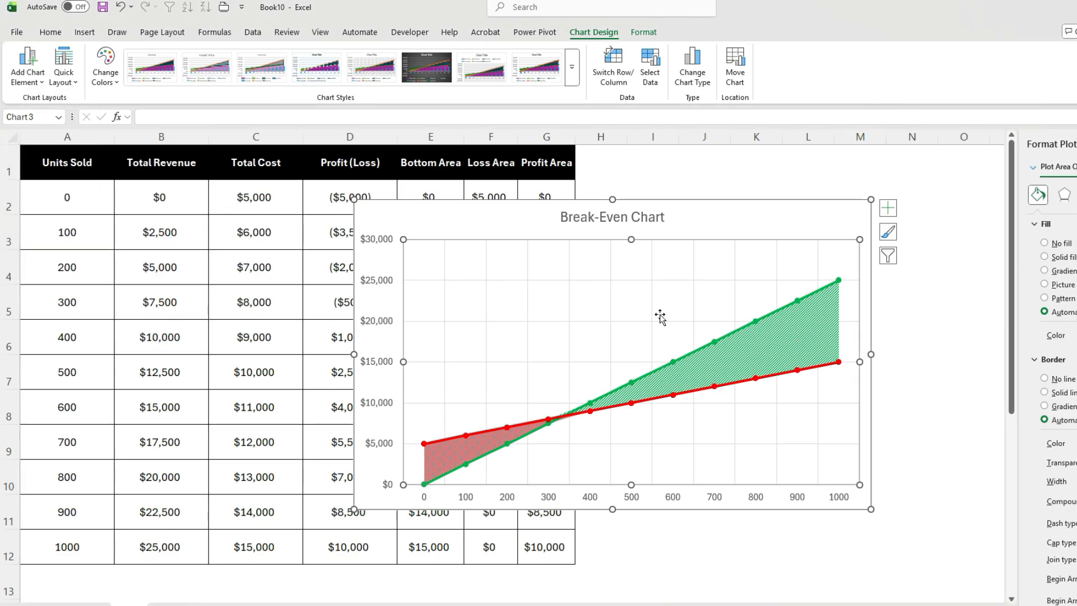
Set the horizontal units-sold axis position to On tick marks.
{"action": "left_click", "coordinate": [634, 502]}
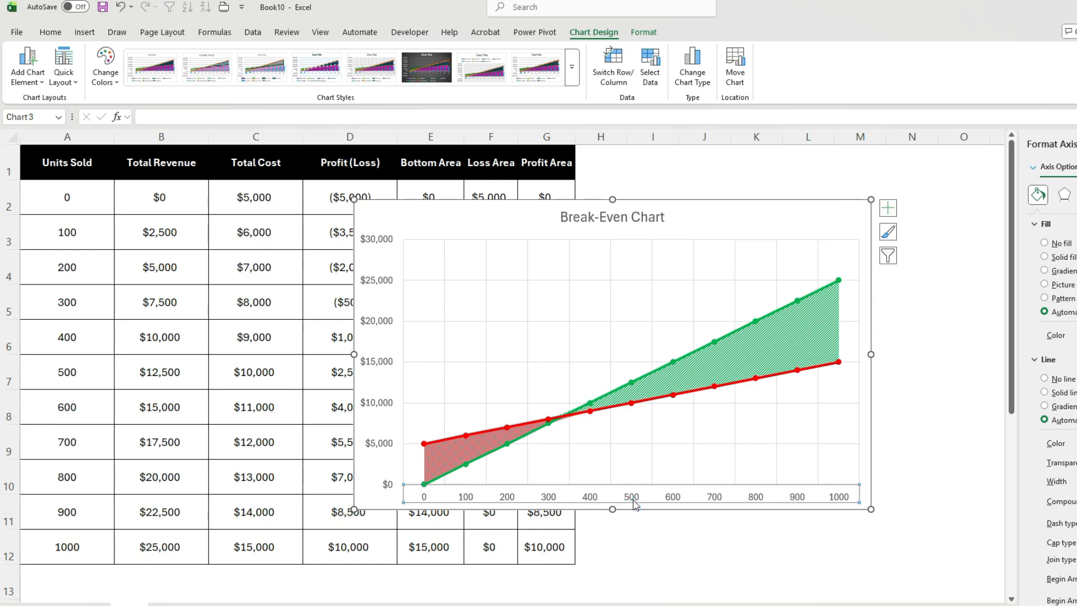
{"action": "left_click", "coordinate": [677, 491]}
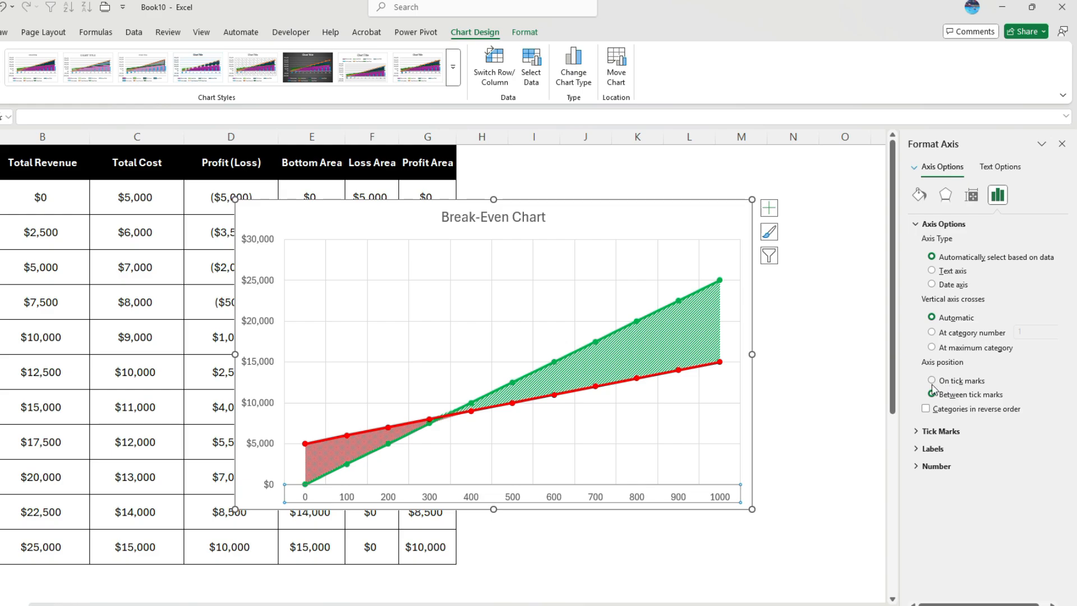
{"action": "left_click", "coordinate": [933, 382]}
{"action": "left_click", "coordinate": [603, 580]}
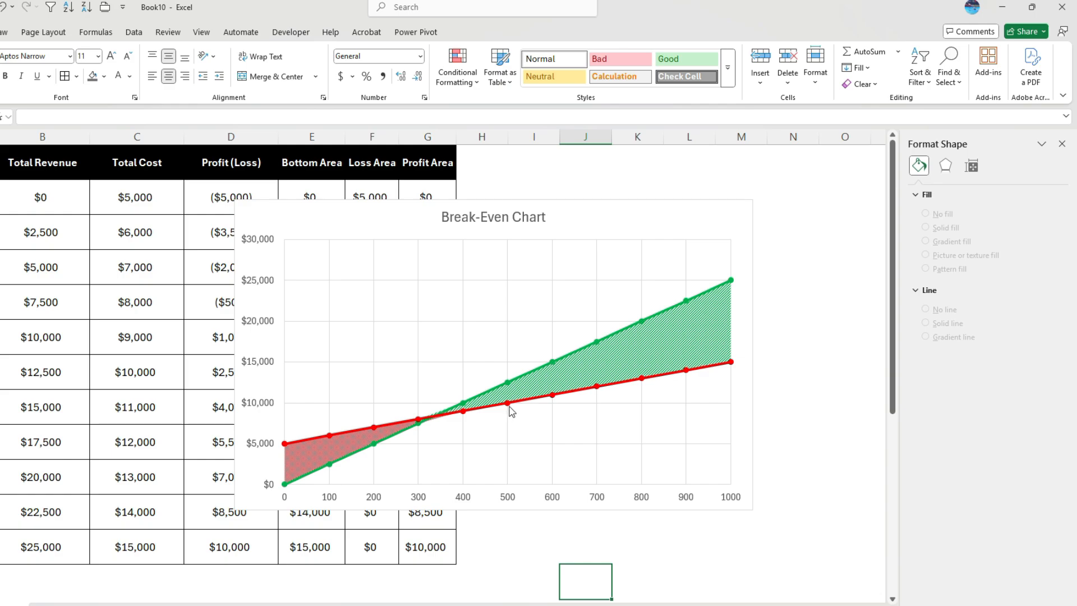
Move the chart beside the data table so it starts at column H and uncovers all the table columns.
{"action": "mouse_move", "coordinate": [509, 404]}
{"action": "left_click_drag", "start_coordinate": [348, 226], "coordinate": [571, 216]}
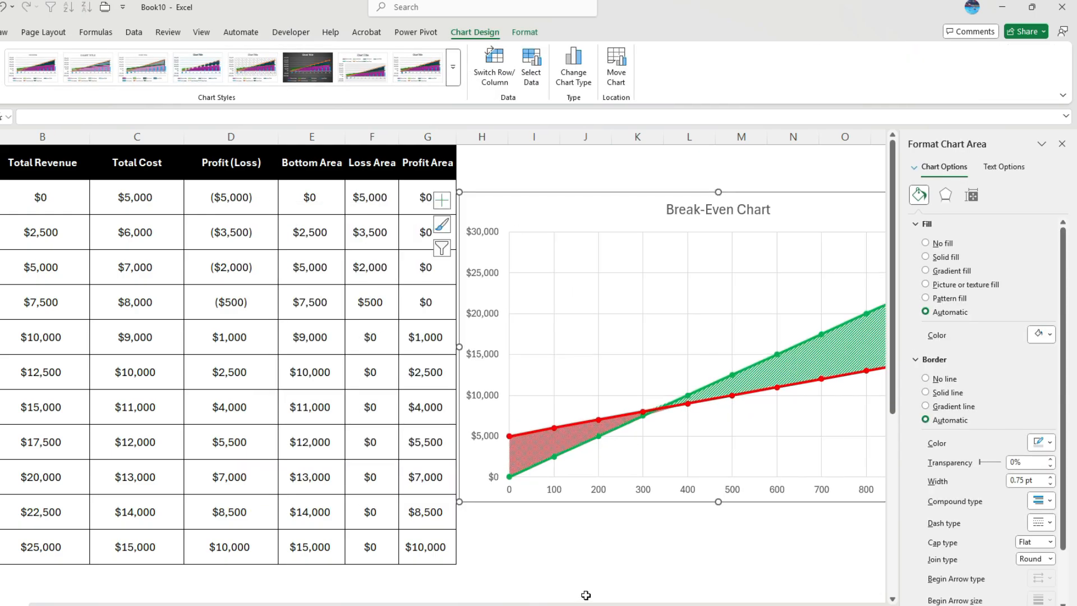
{"action": "left_click_drag", "start_coordinate": [587, 605], "coordinate": [599, 605]}
{"action": "left_click", "coordinate": [887, 605]}
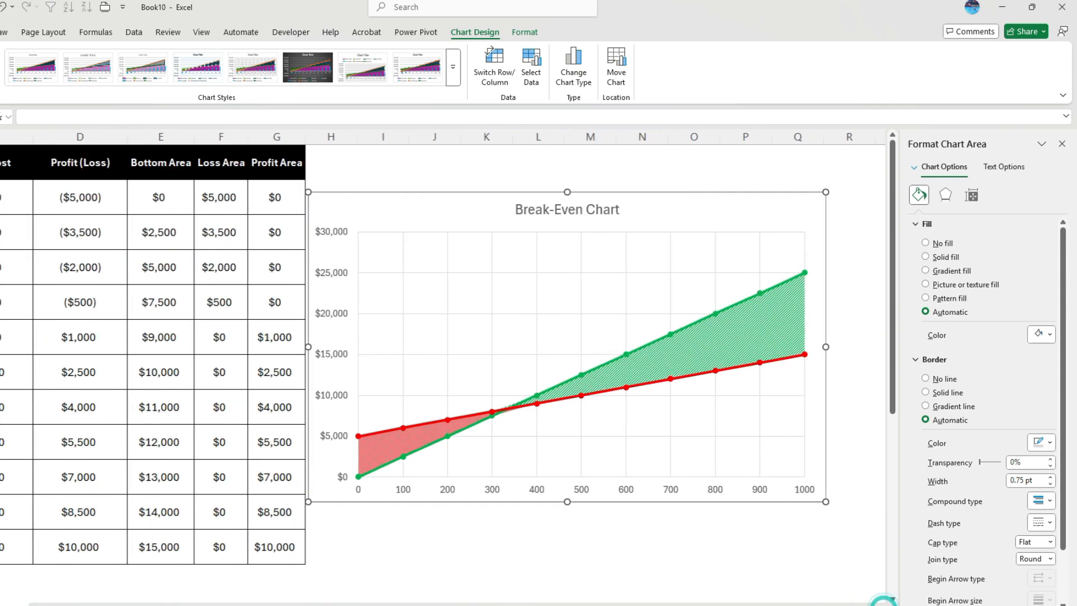
{"action": "left_click", "coordinate": [721, 561]}
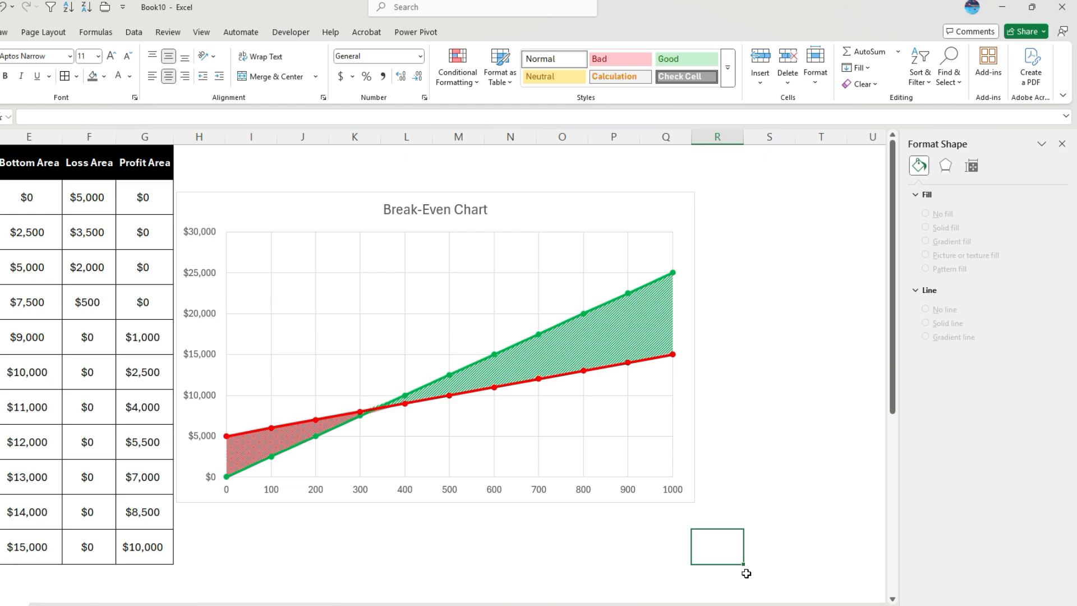
Examine the formulas in the first two Bottom Area cells, E2 and E3.
{"action": "left_click", "coordinate": [37, 202]}
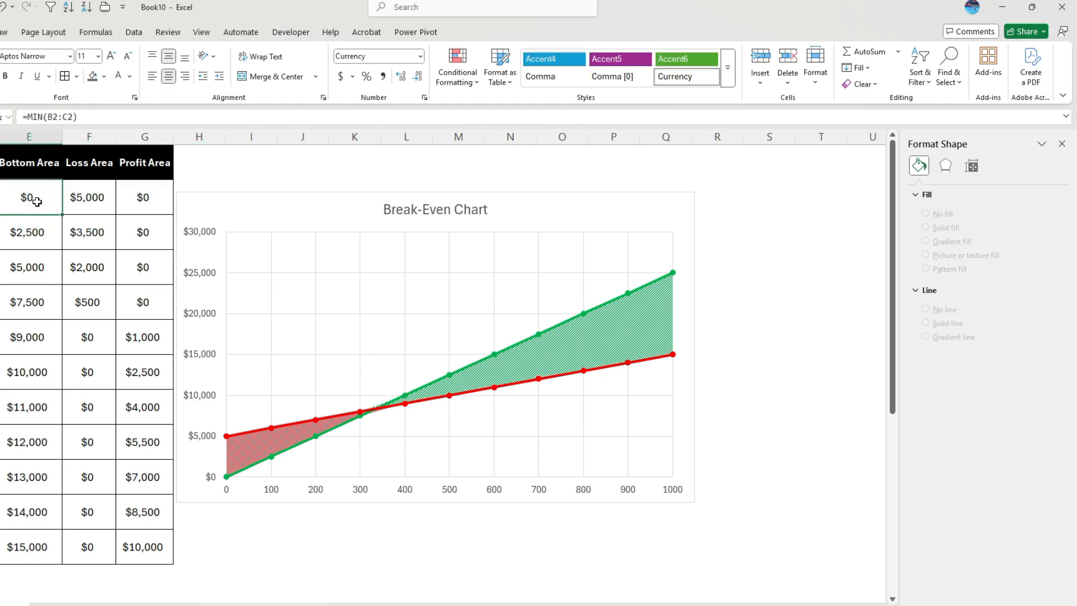
{"action": "left_click", "coordinate": [35, 231]}
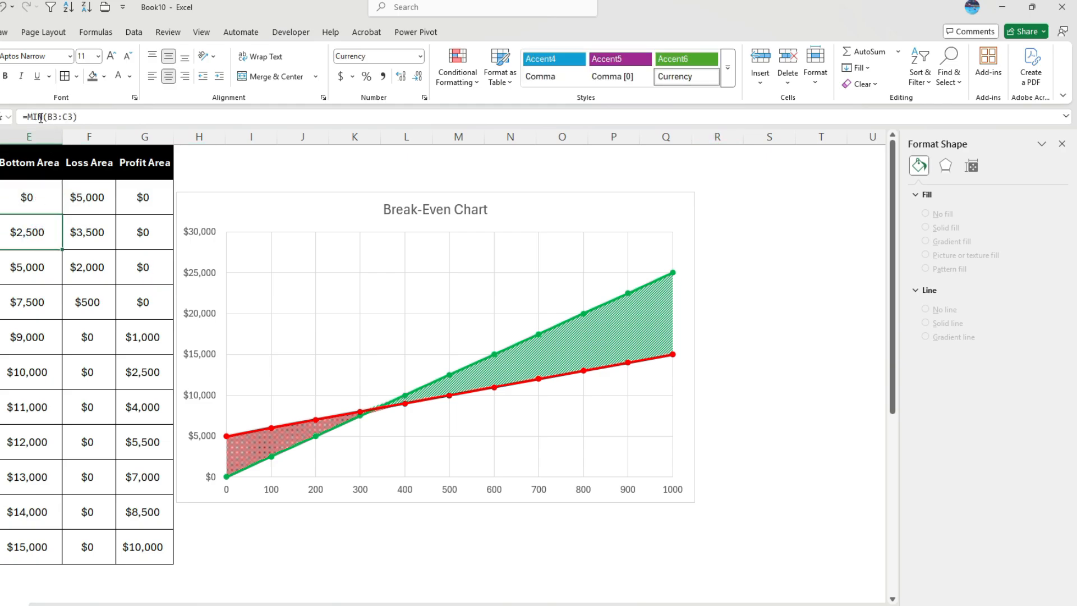